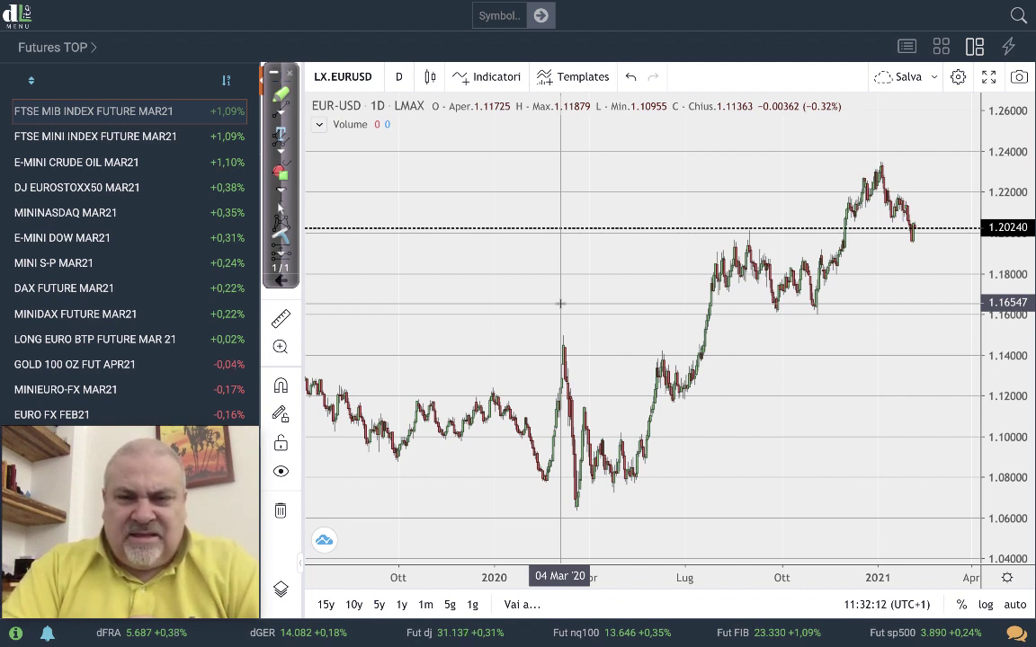
# Step: Shift the EUR-USD chart to the latest year and trace the late-2020 rise, peak and pullback with red arrows
pyautogui.scroll(3, 836, 270)
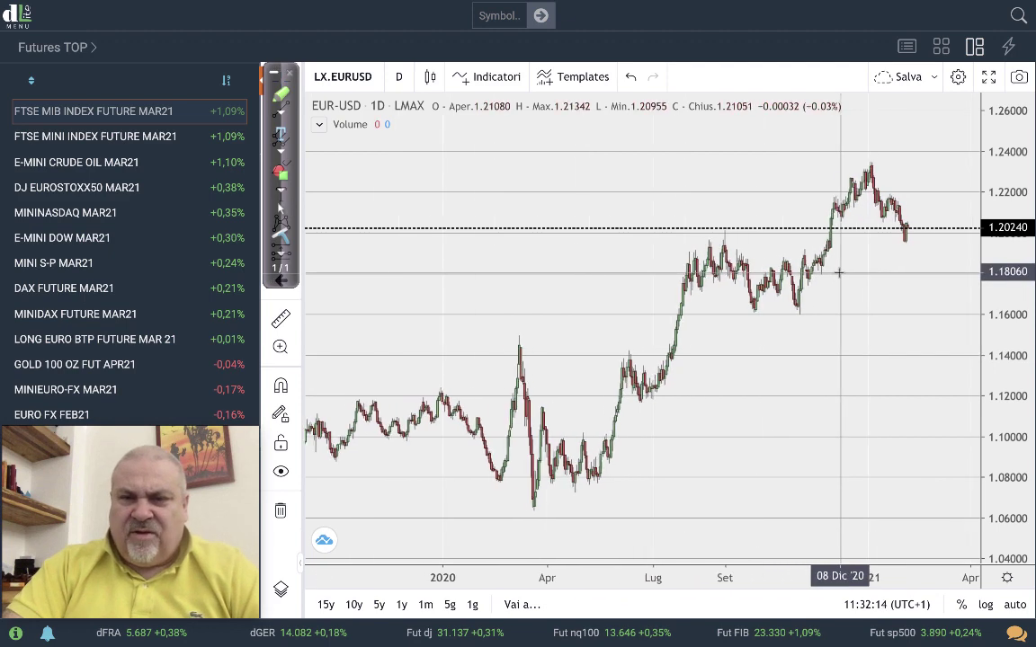
pyautogui.moveTo(839, 272); pyautogui.dragTo(694, 238)
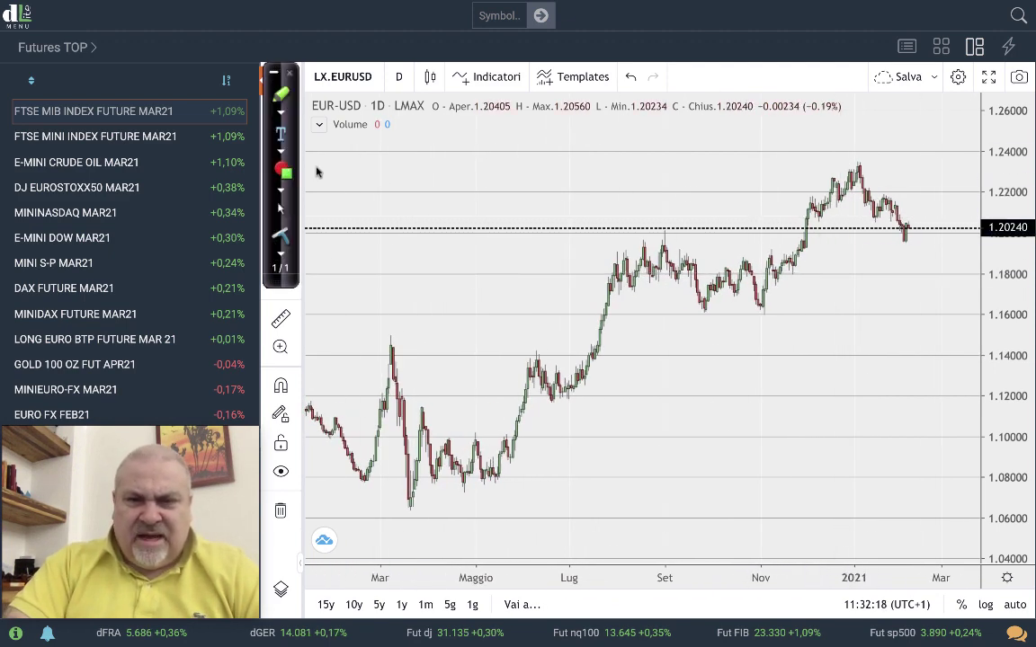
pyautogui.moveTo(755, 232); pyautogui.dragTo(807, 184)
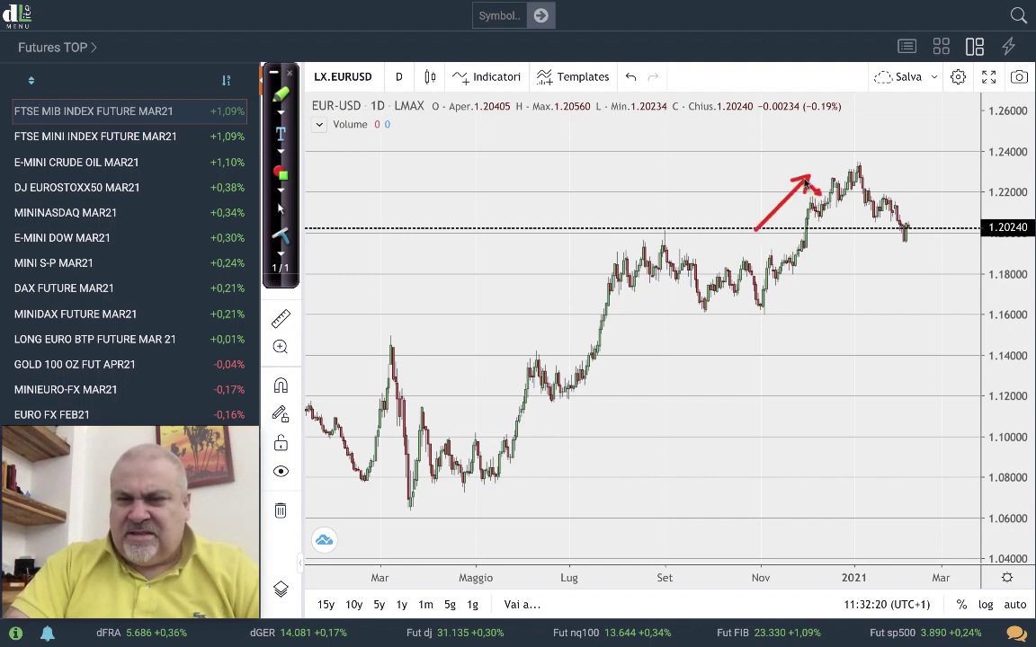
pyautogui.moveTo(848, 151)
pyautogui.mouseDown()
pyautogui.moveTo(875, 187)
pyautogui.moveTo(848, 150)
pyautogui.moveTo(890, 168)
pyautogui.mouseUp()
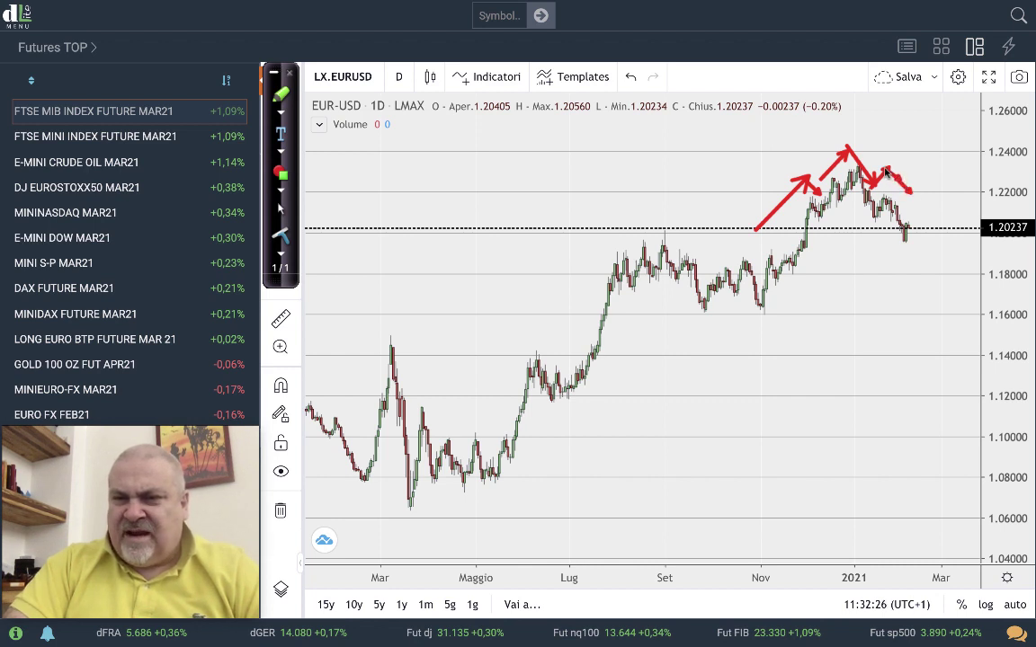
# Step: Mark the current price, 1.185 support and recent-high resistance with rebound and drop arrows, then delete all drawings
pyautogui.moveTo(816, 220); pyautogui.dragTo(980, 219)
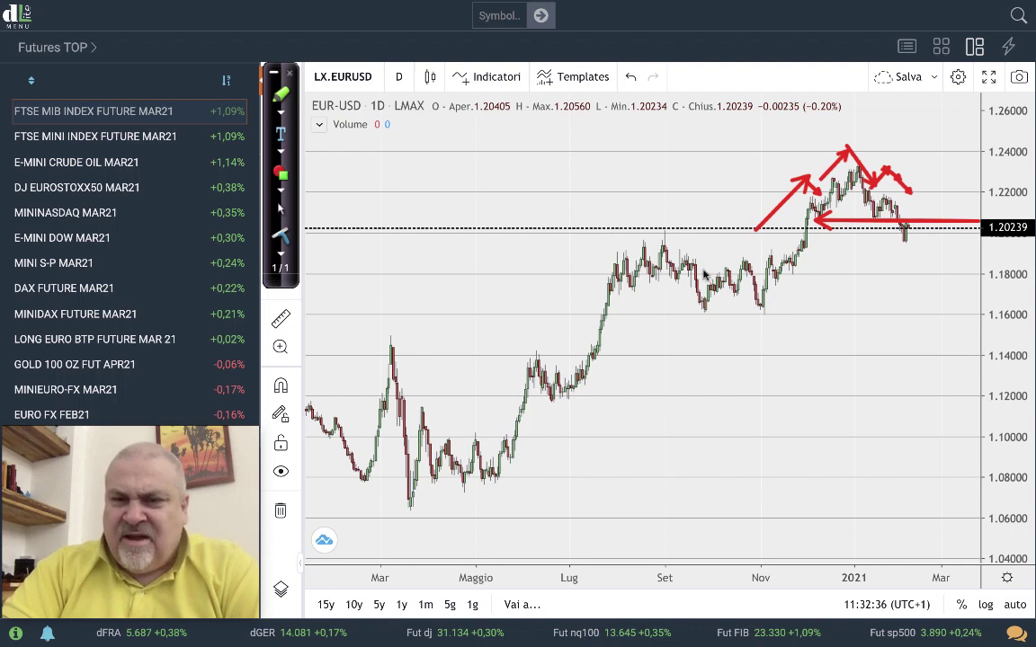
pyautogui.moveTo(682, 264); pyautogui.dragTo(984, 270)
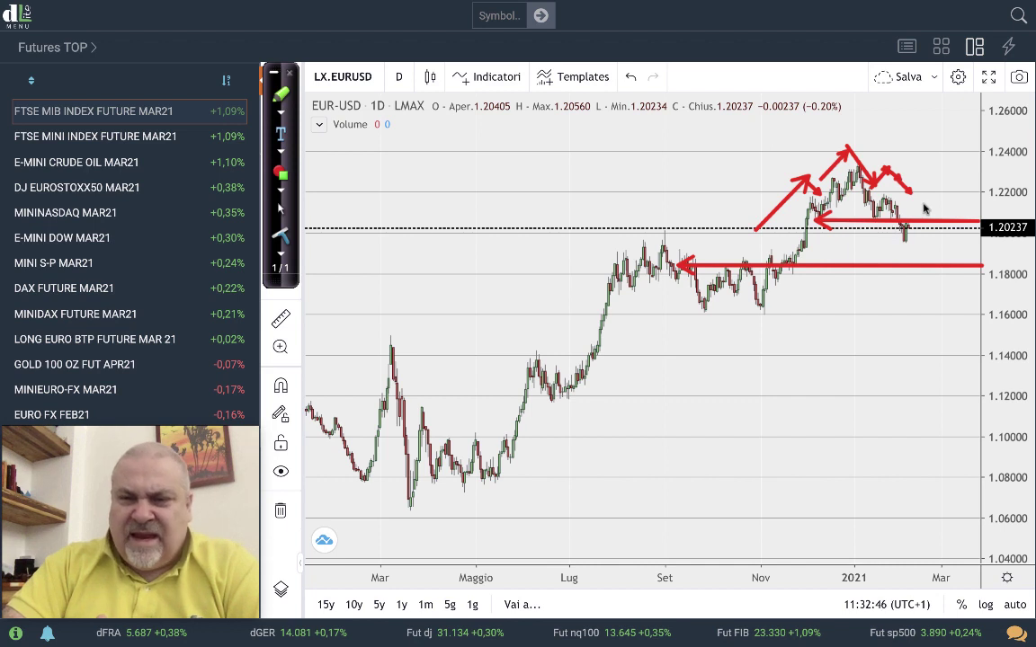
pyautogui.moveTo(936, 171); pyautogui.dragTo(911, 222)
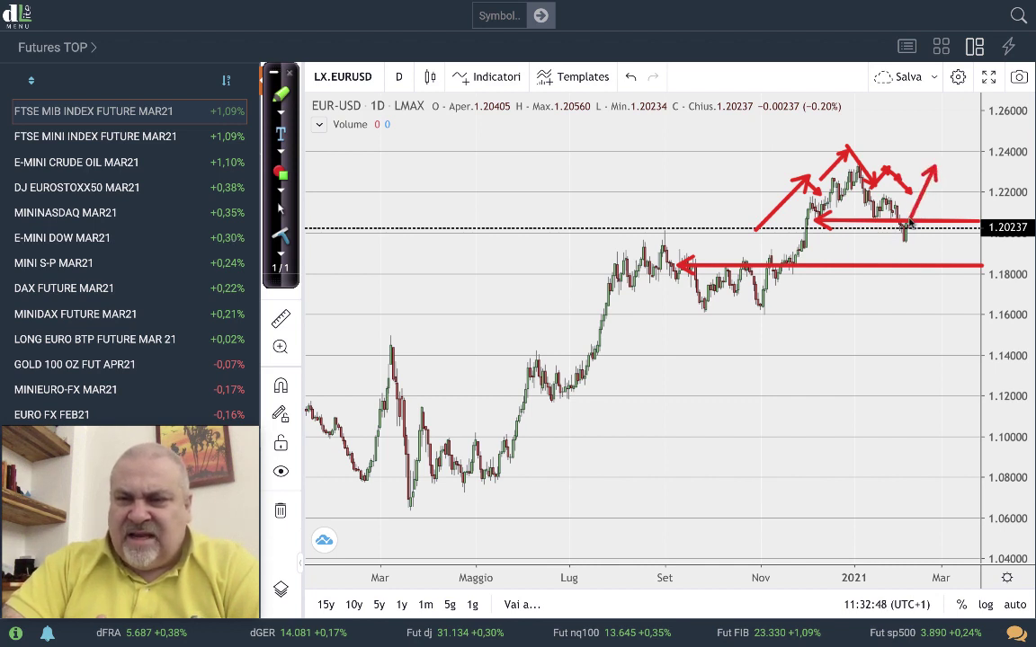
pyautogui.moveTo(881, 169); pyautogui.dragTo(984, 167)
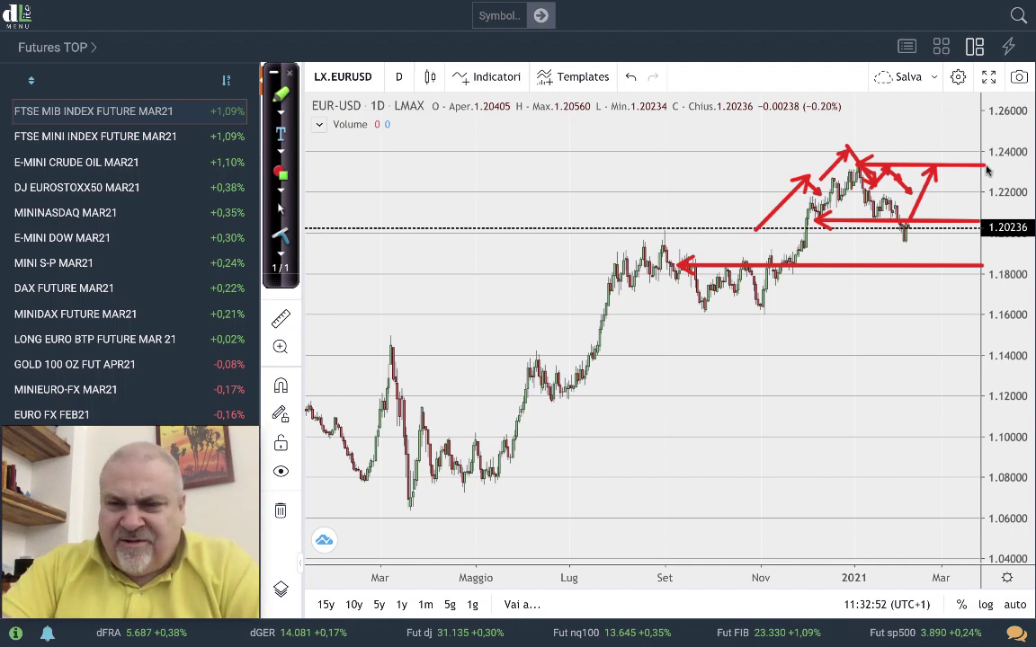
pyautogui.moveTo(957, 269); pyautogui.dragTo(911, 228)
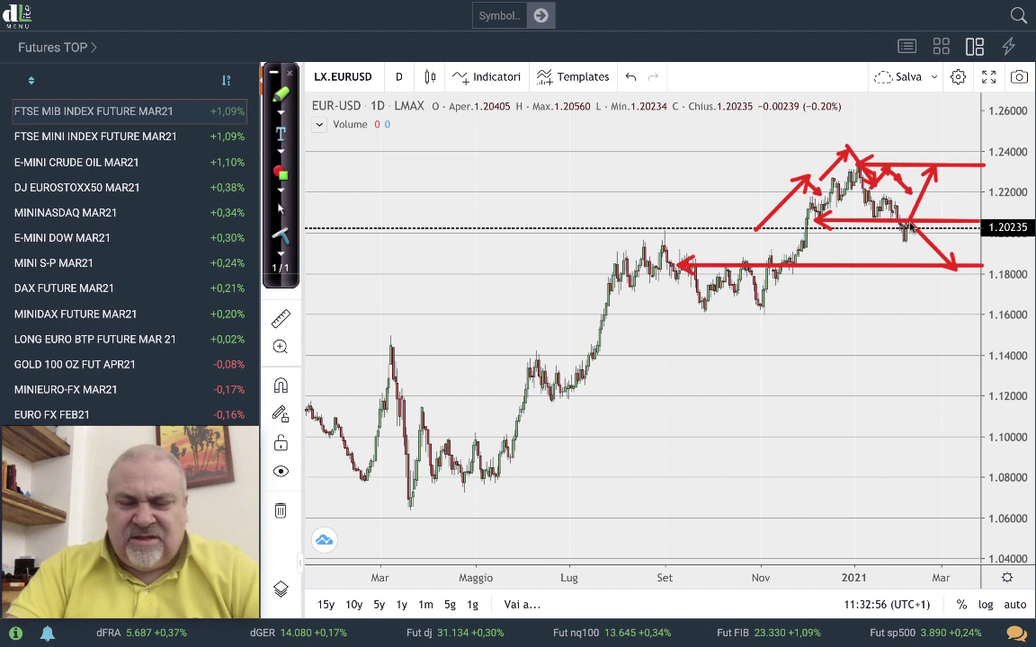
pyautogui.press('Delete')
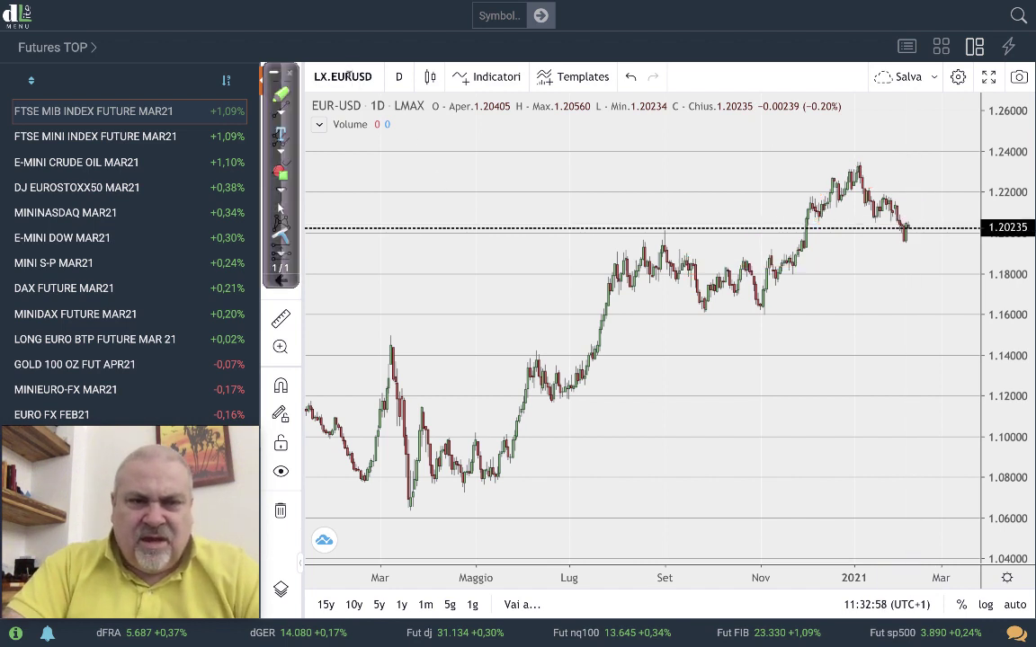
# Step: Replace EUR with GBP in the symbol to load the LX.GBPUSD daily chart
pyautogui.click(349, 75)
pyautogui.press('BackSpace')
pyautogui.press('BackSpace')
pyautogui.press('BackSpace')
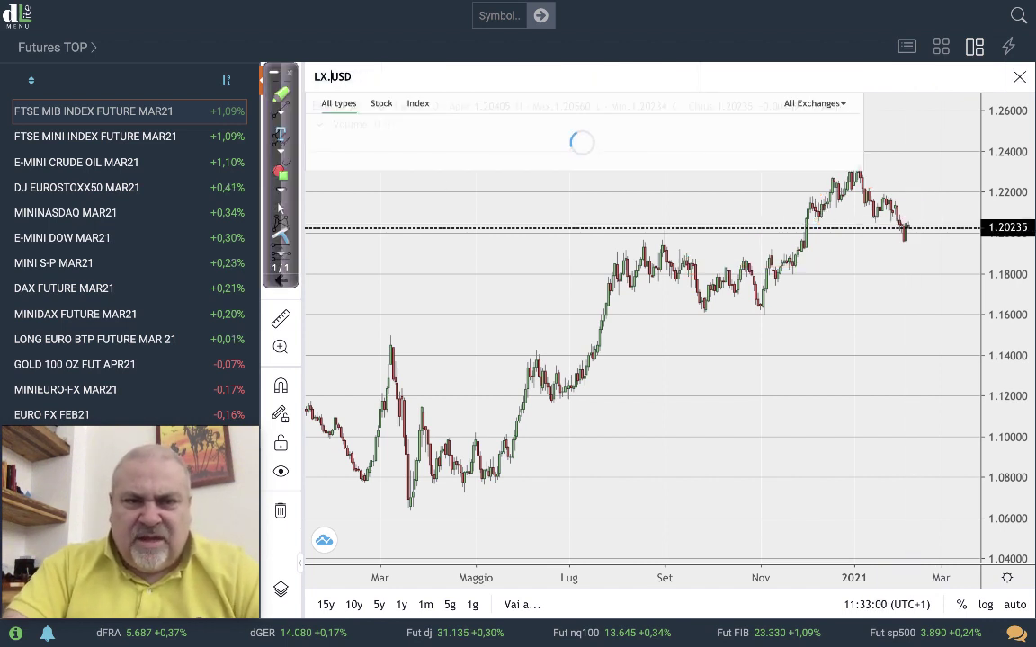
pyautogui.write('GBP')
pyautogui.press('Return')
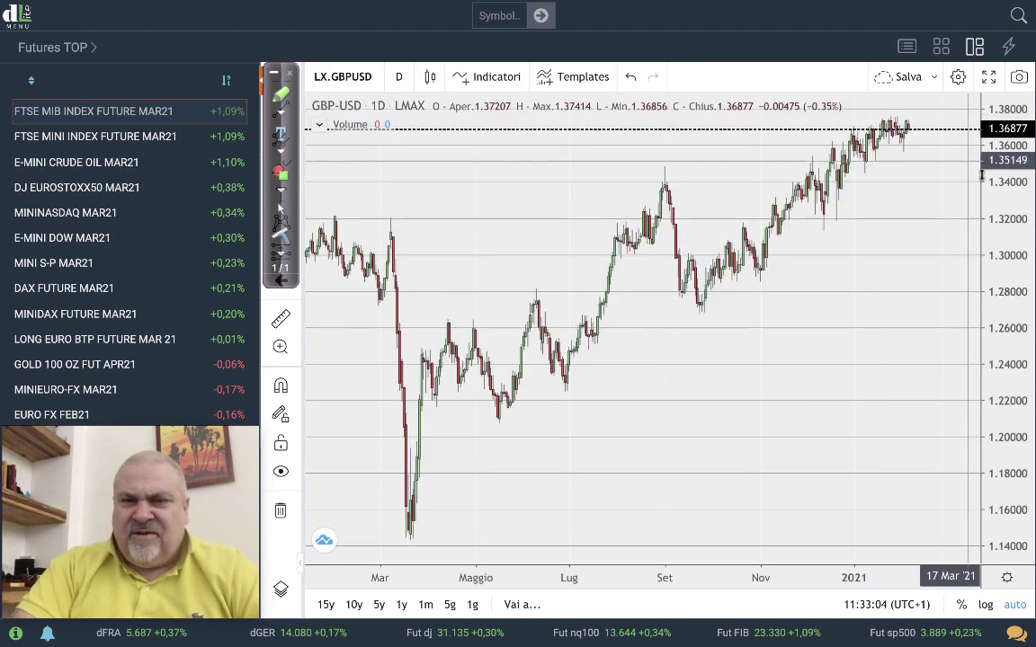
# Step: Zoom out to show GBP-USD daily history from 2018 to early 2021
pyautogui.scroll(-3, 924, 282)
pyautogui.scroll(-5, 900, 283)
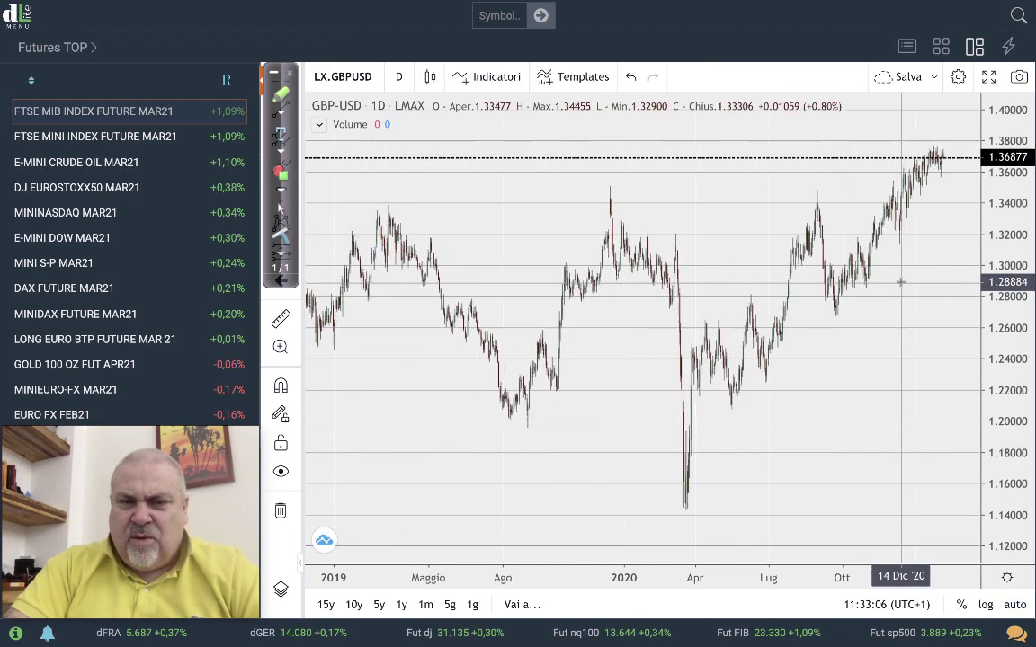
pyautogui.scroll(-2, 900, 283)
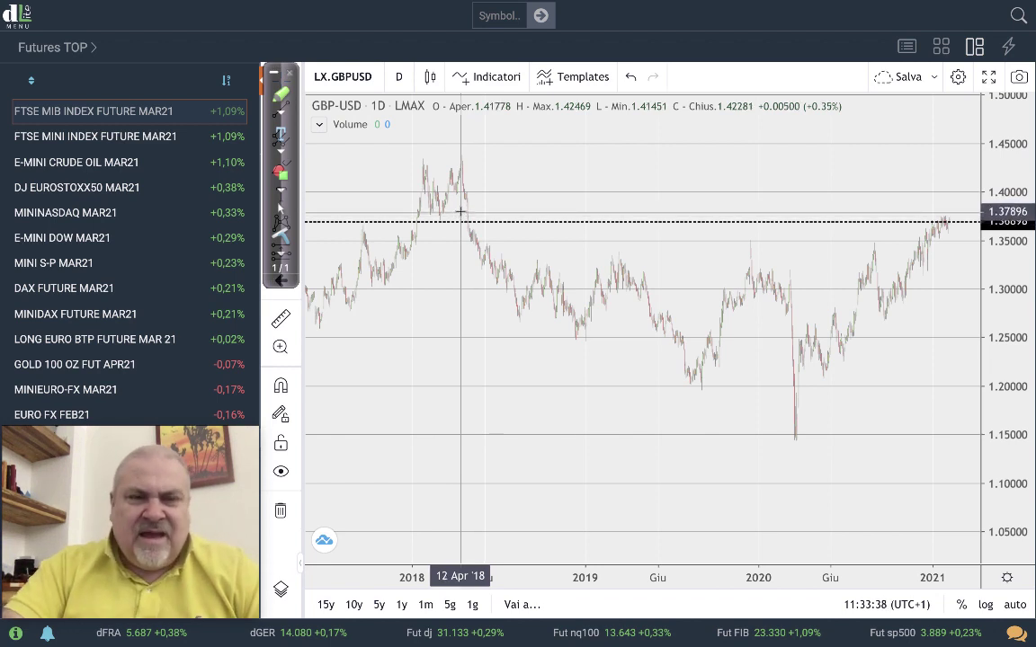
pyautogui.click(379, 77)
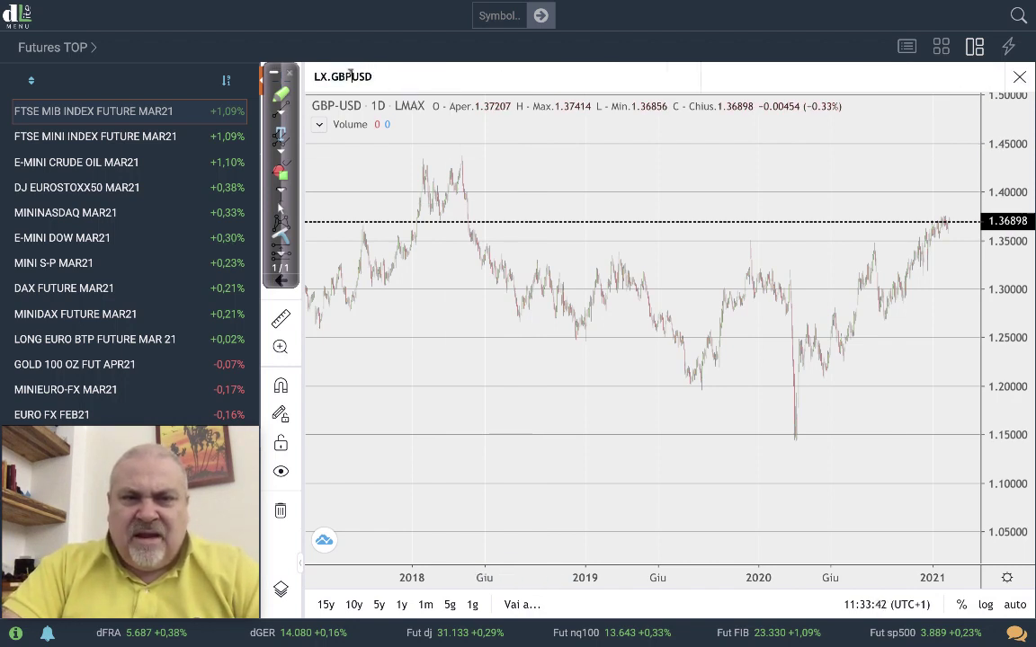
# Step: Change the symbol to LX.EURGBP and zoom in on the daily chart
pyautogui.press('BackSpace')
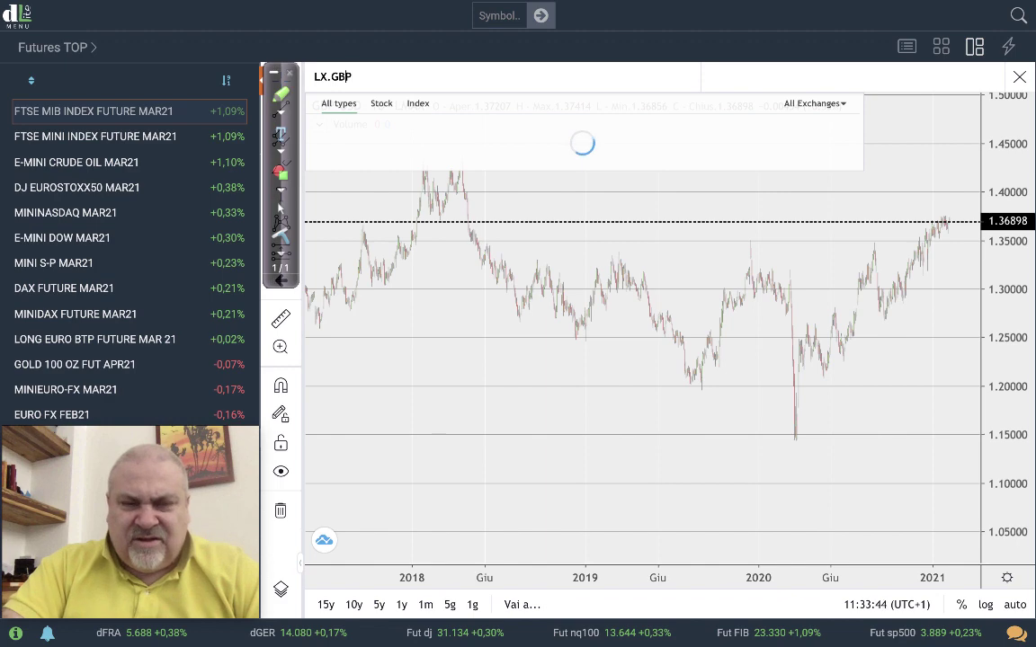
pyautogui.write('EUR')
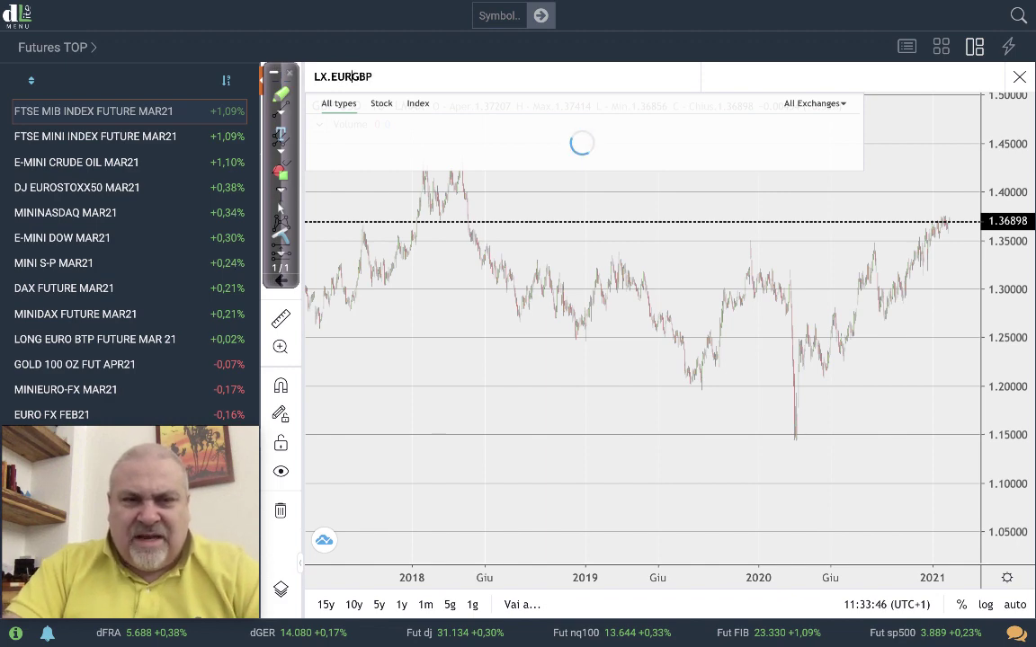
pyautogui.press('Return')
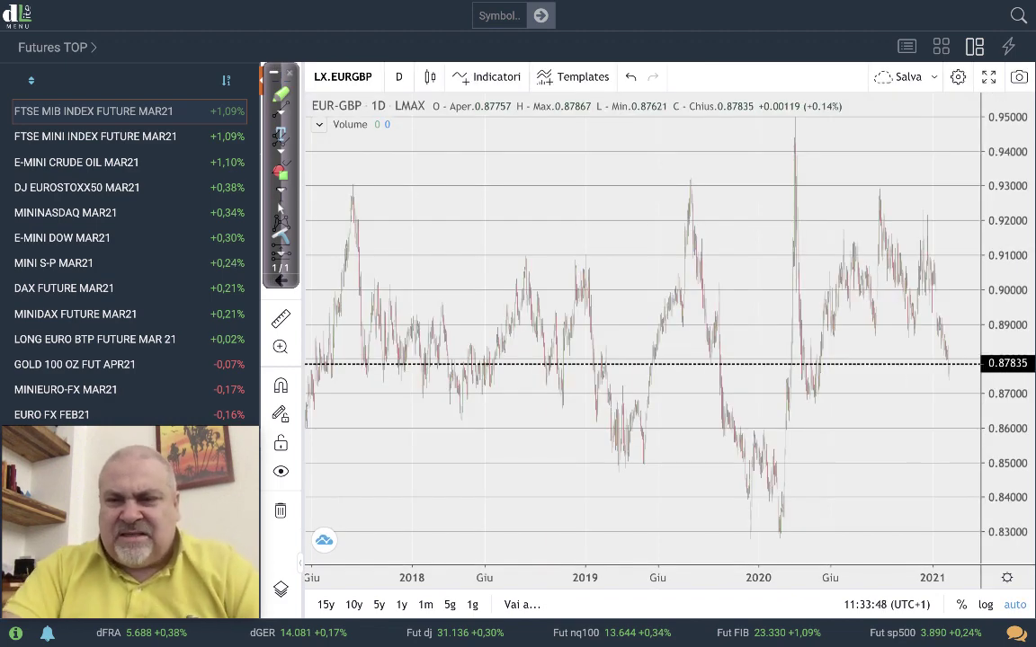
pyautogui.scroll(5, 844, 287)
pyautogui.scroll(5, 843, 286)
# Step: Rescale the price axis, mark the 0.89 and 0.87 levels with red arrows, then clear them
pyautogui.moveTo(1008, 270); pyautogui.dragTo(1008, 313)
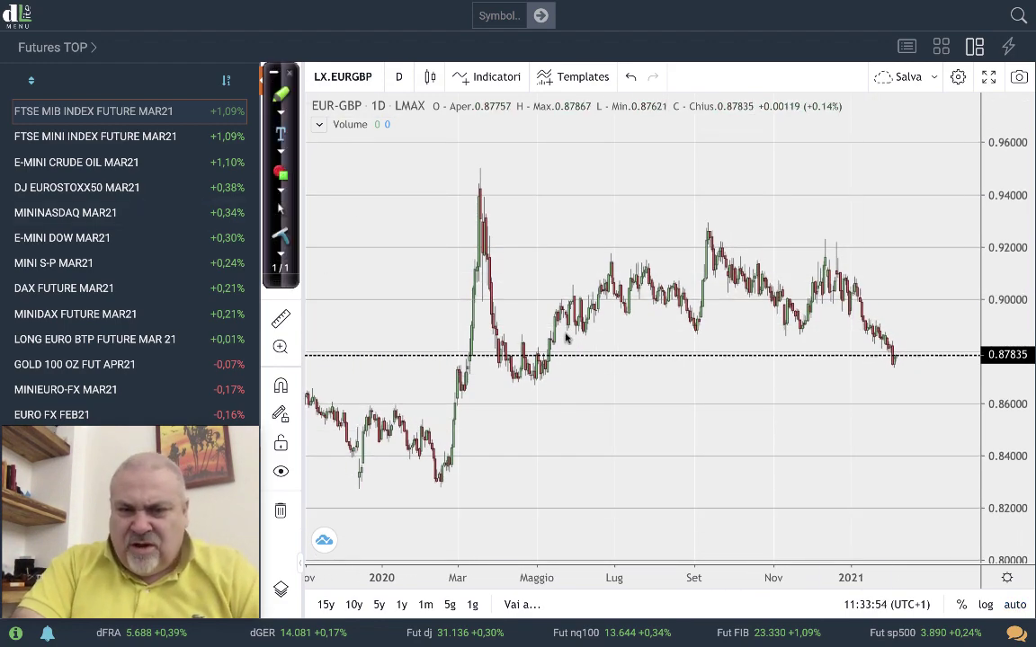
pyautogui.moveTo(501, 335); pyautogui.dragTo(1022, 338)
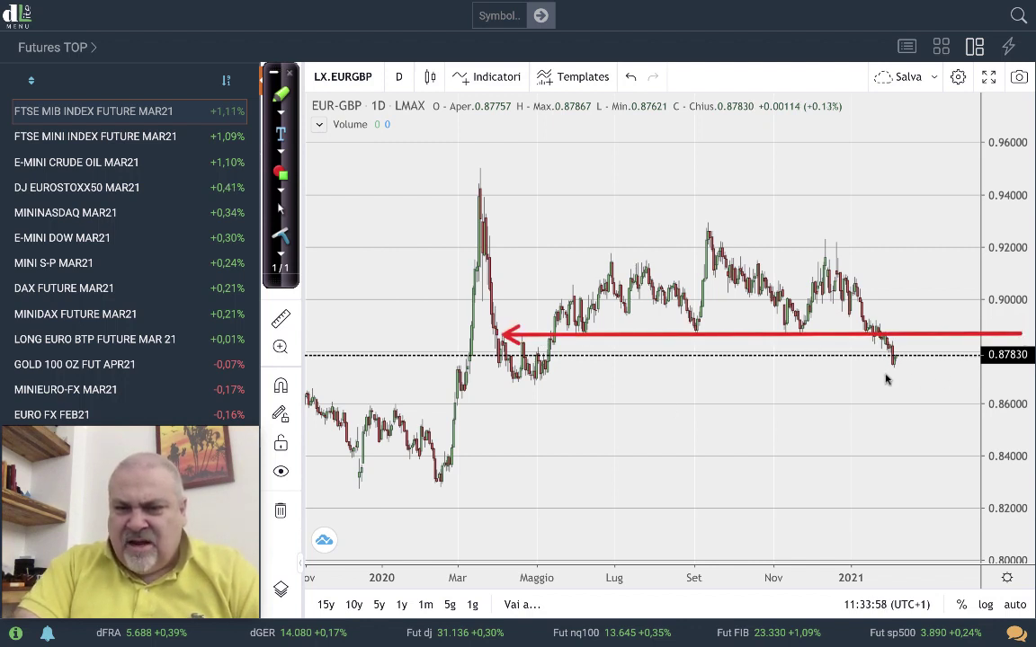
pyautogui.moveTo(511, 381); pyautogui.dragTo(979, 385)
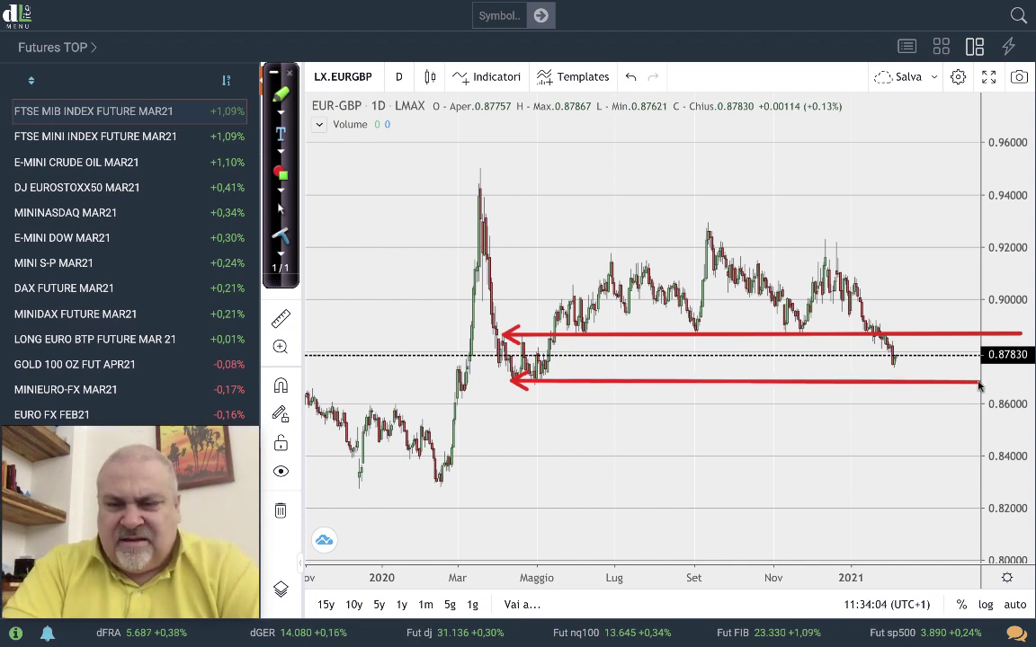
pyautogui.press('Escape')
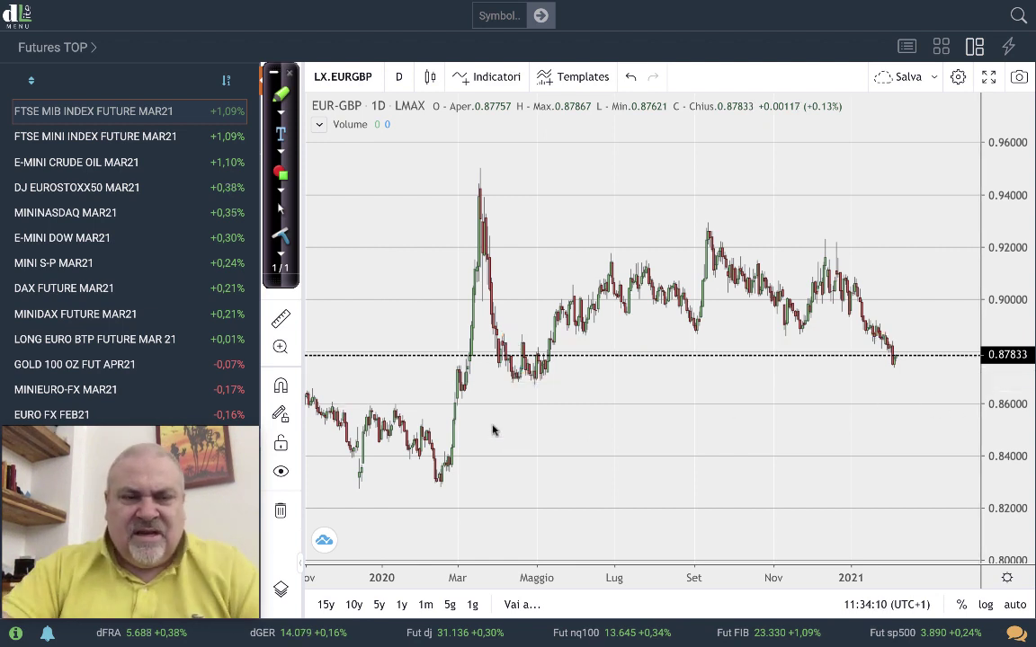
# Step: Replace EURGBP with AUDUSD after LX. to load the AUD-USD daily chart
pyautogui.click(363, 77)
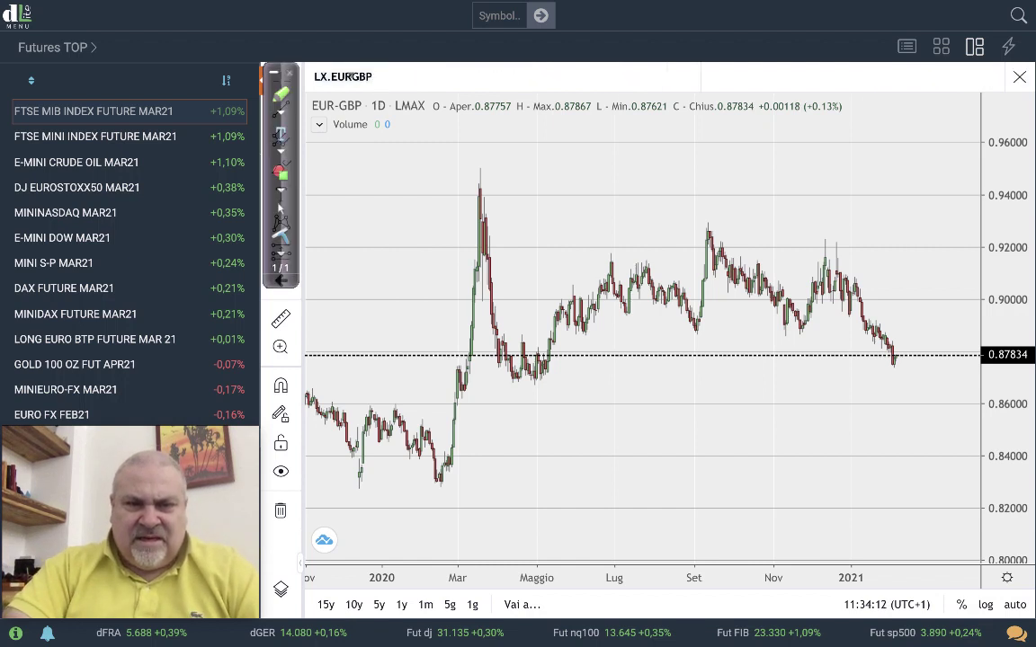
pyautogui.press('BackSpace')
pyautogui.press('BackSpace')
pyautogui.press('BackSpace')
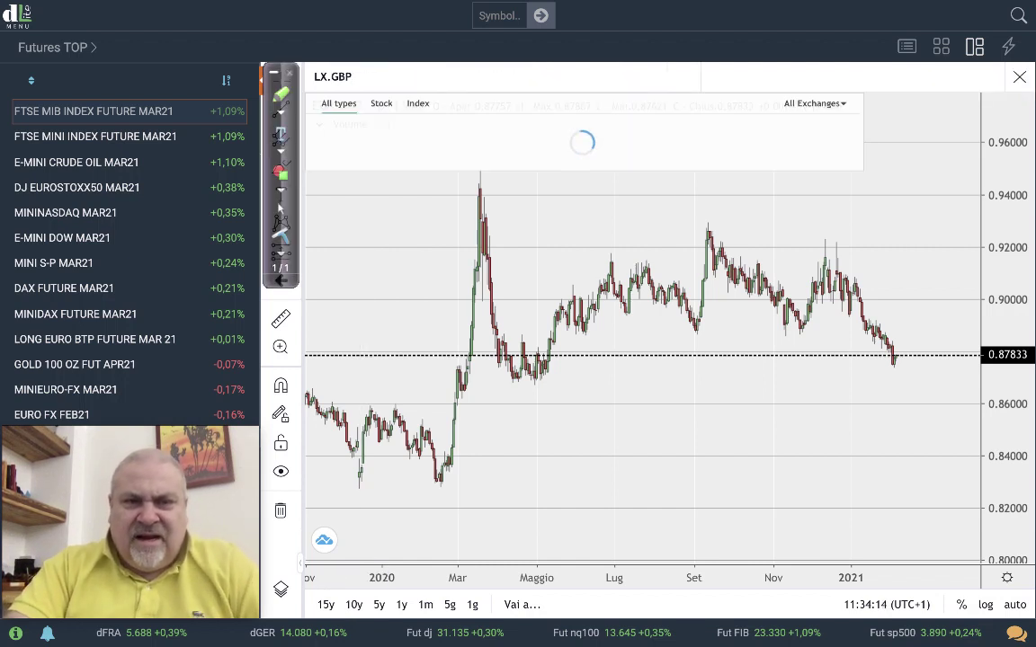
pyautogui.press('Delete')
pyautogui.press('Delete')
pyautogui.press('Delete')
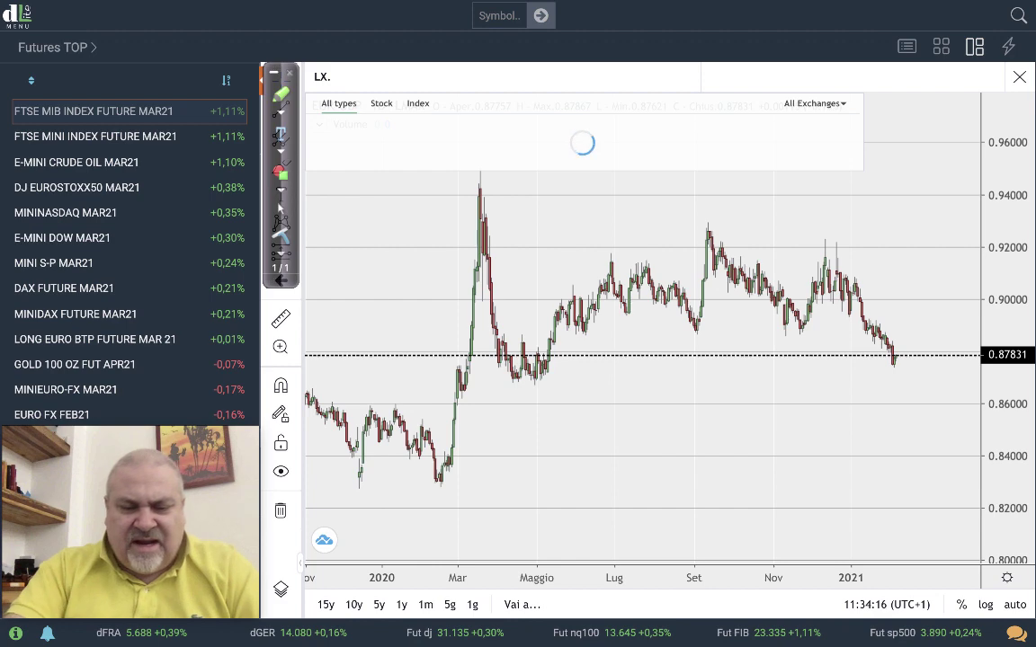
pyautogui.write('AUDUSD')
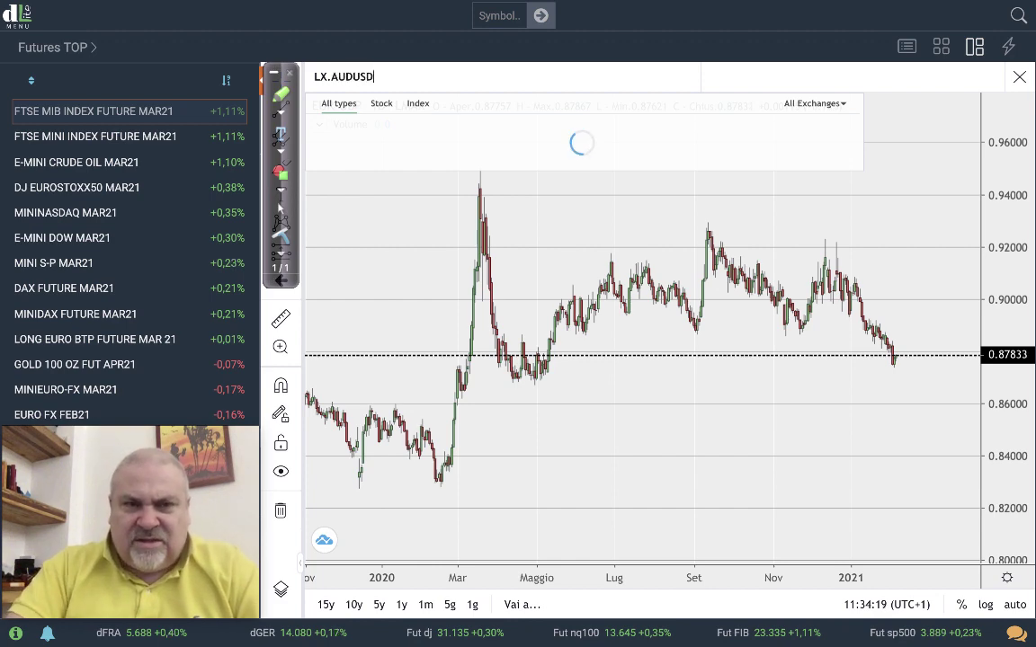
pyautogui.press('Return')
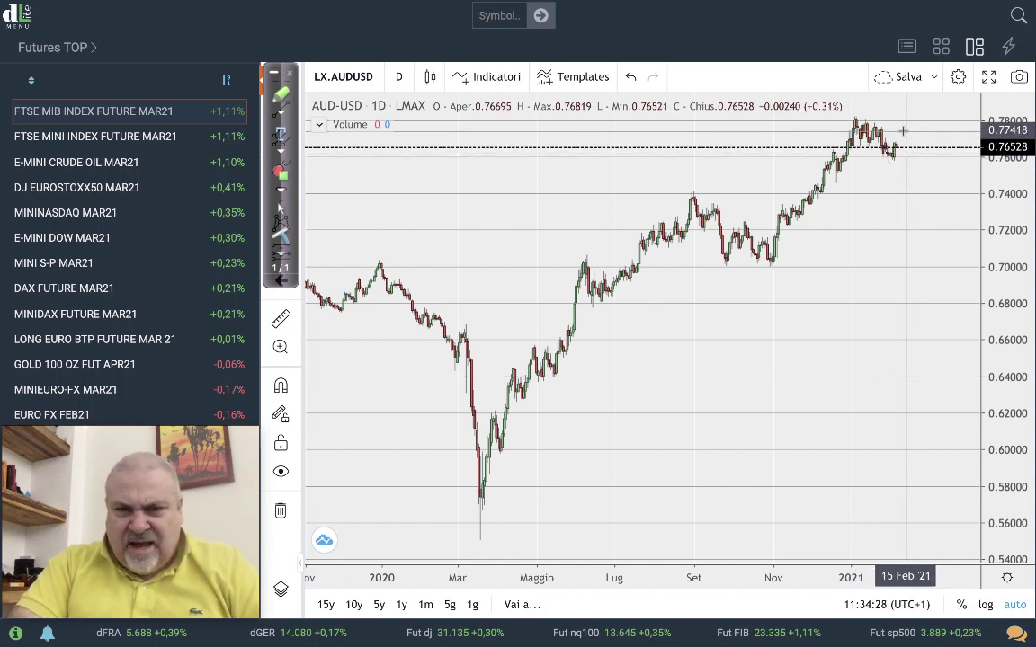
# Step: Change the symbol's first currency to NZ to load the LX.NZDUSD daily chart
pyautogui.click(349, 76)
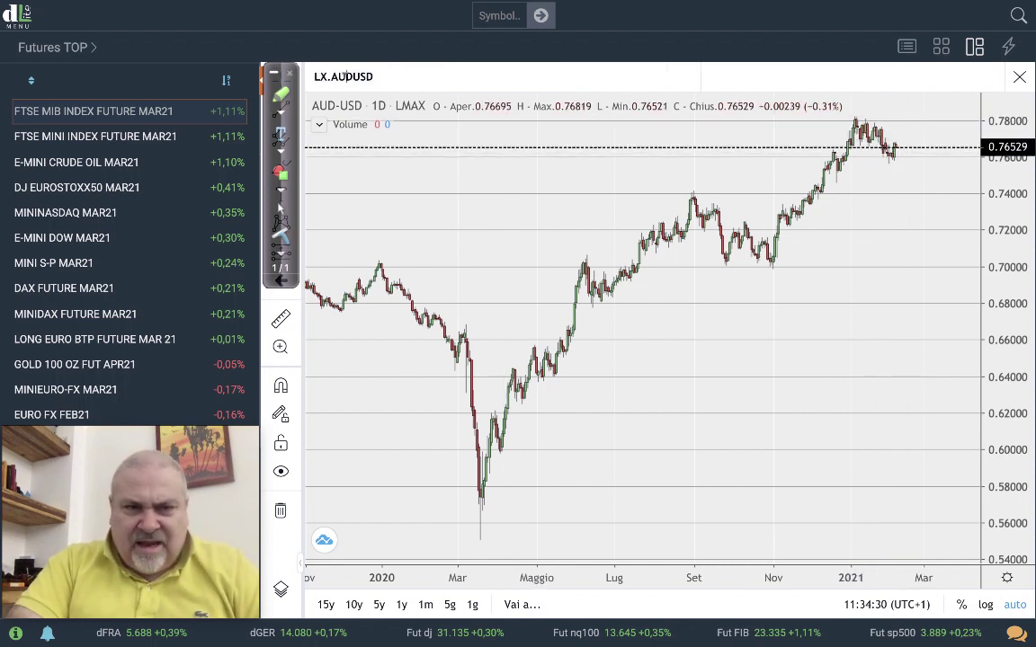
pyautogui.press('BackSpace')
pyautogui.press('BackSpace')
pyautogui.write('NZ')
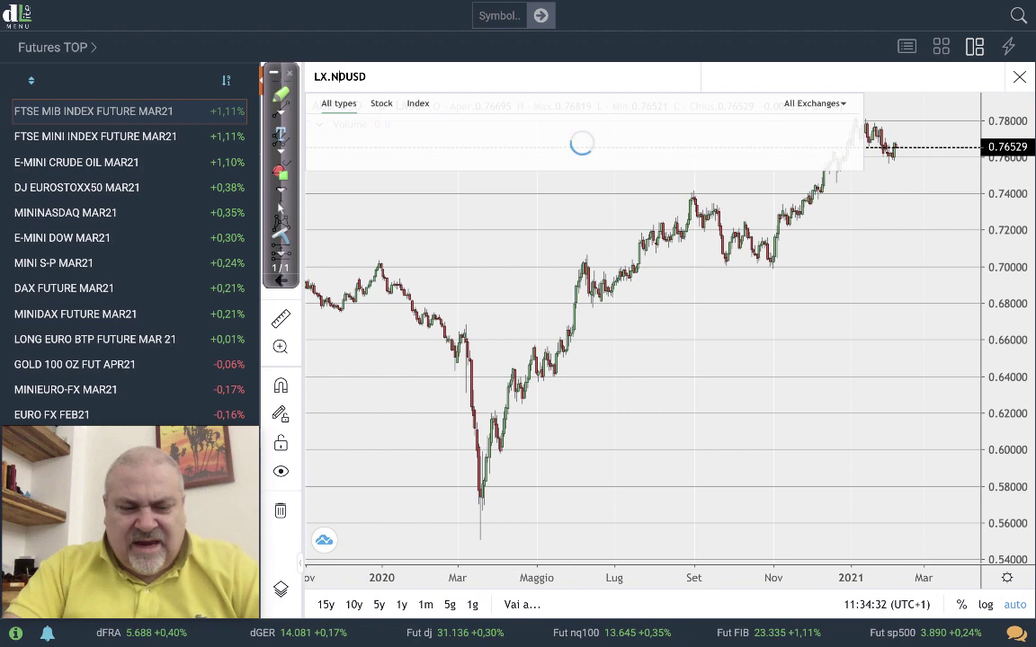
pyautogui.press('Return')
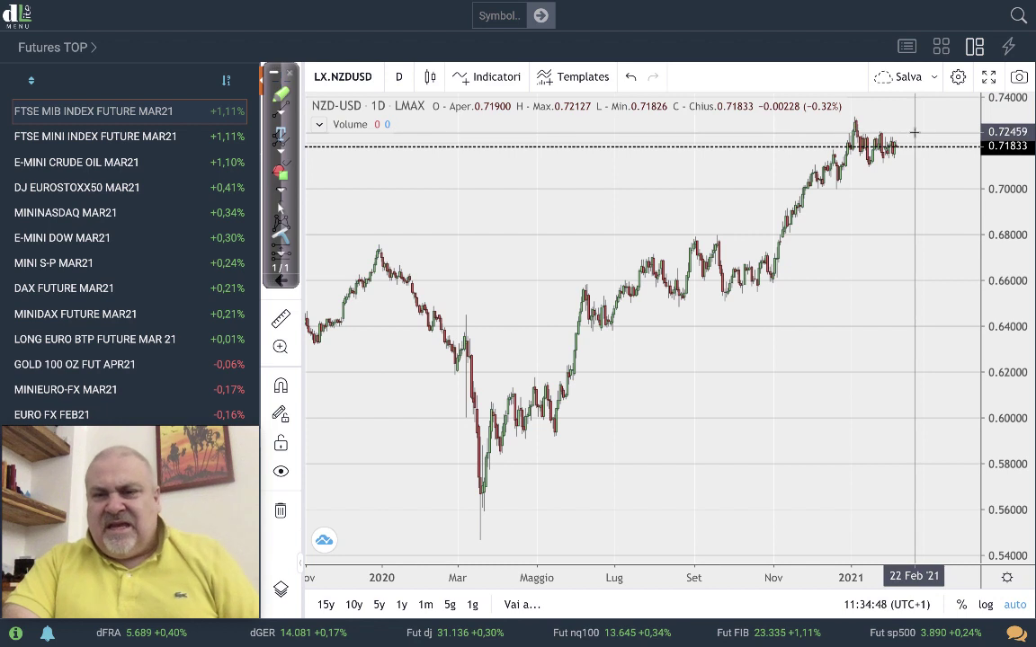
# Step: Load the LX.USDCAD daily chart, then erase CAD from the symbol for the next pair
pyautogui.click(355, 76)
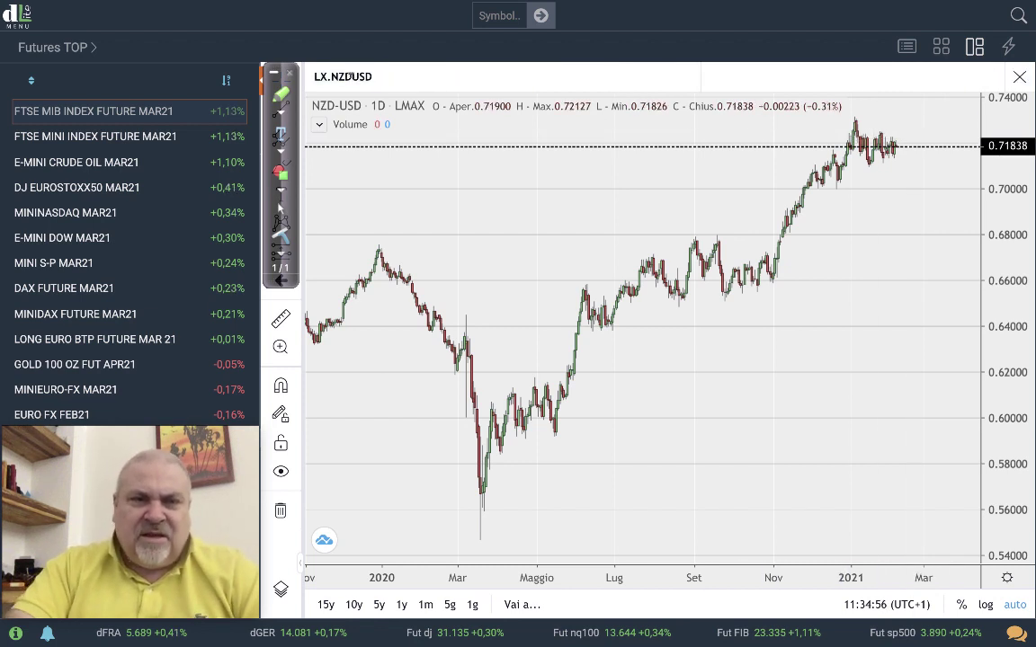
pyautogui.press('BackSpace')
pyautogui.press('BackSpace')
pyautogui.press('BackSpace')
pyautogui.write('CAD')
pyautogui.press('Return')
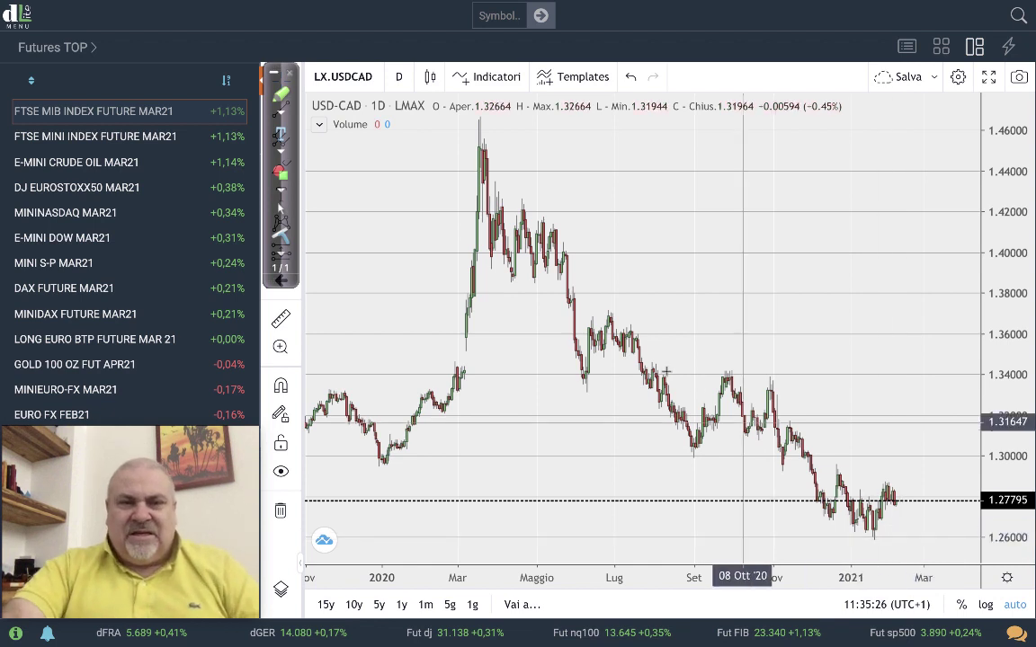
pyautogui.click(372, 79)
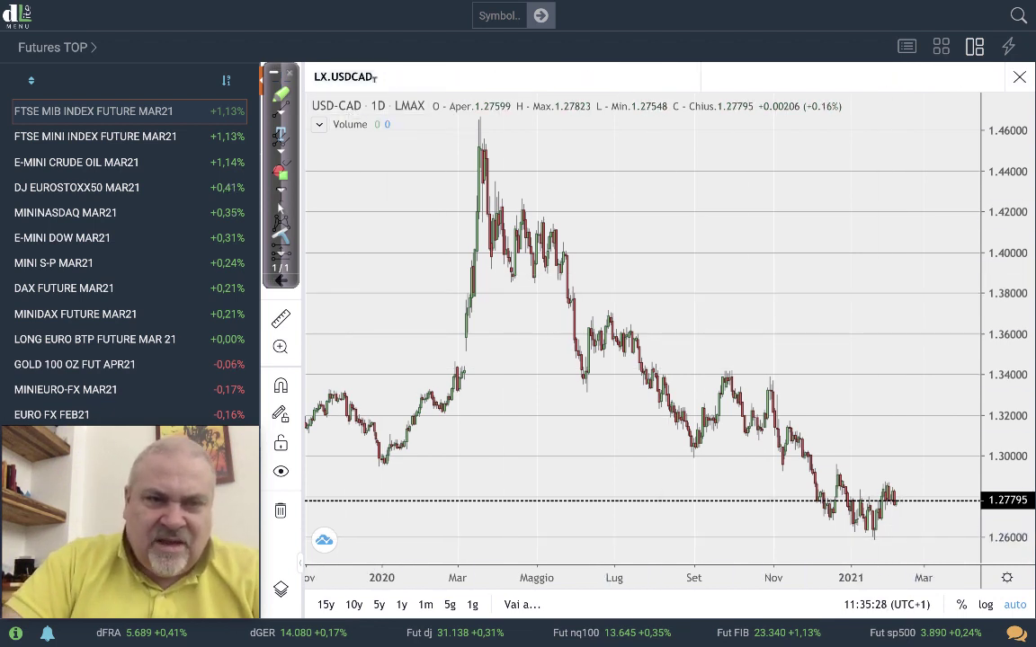
pyautogui.press('BackSpace')
pyautogui.press('BackSpace')
# Step: Load LX.USDJPY and draw red trendline arrows from the July high and March 2020 peak
pyautogui.write('JPY')
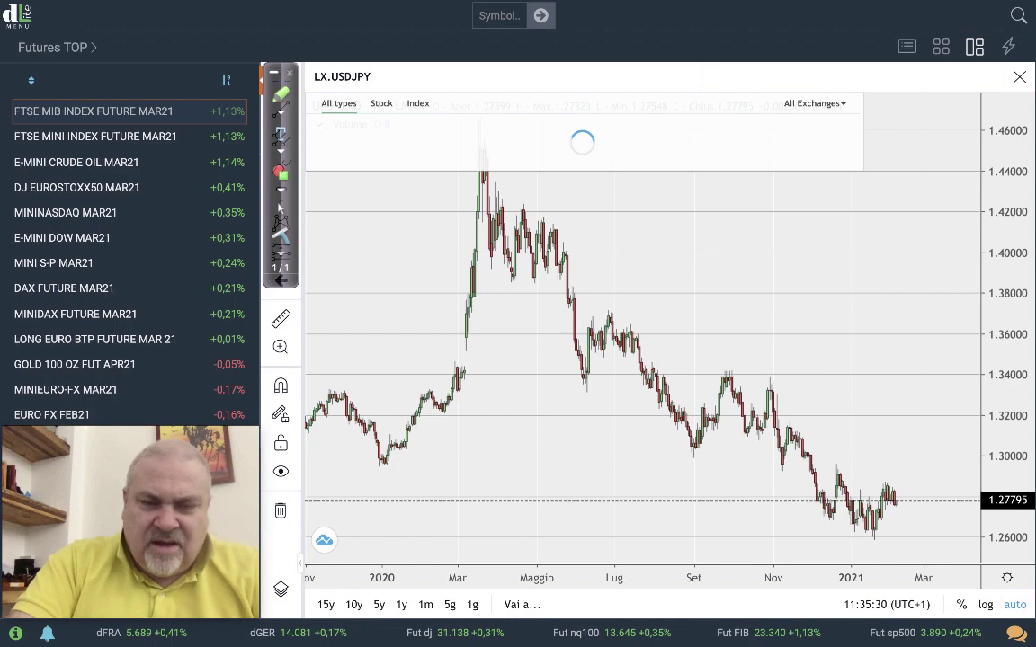
pyautogui.press('Return')
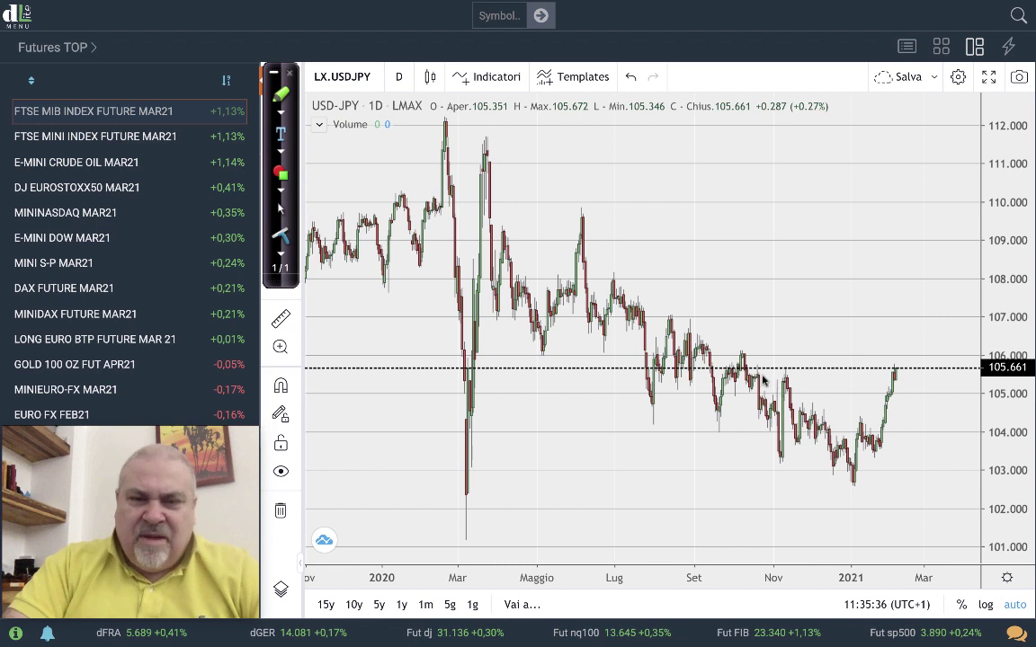
pyautogui.moveTo(613, 276)
pyautogui.mouseDown()
pyautogui.moveTo(1034, 474)
pyautogui.moveTo(1033, 520)
pyautogui.mouseUp()
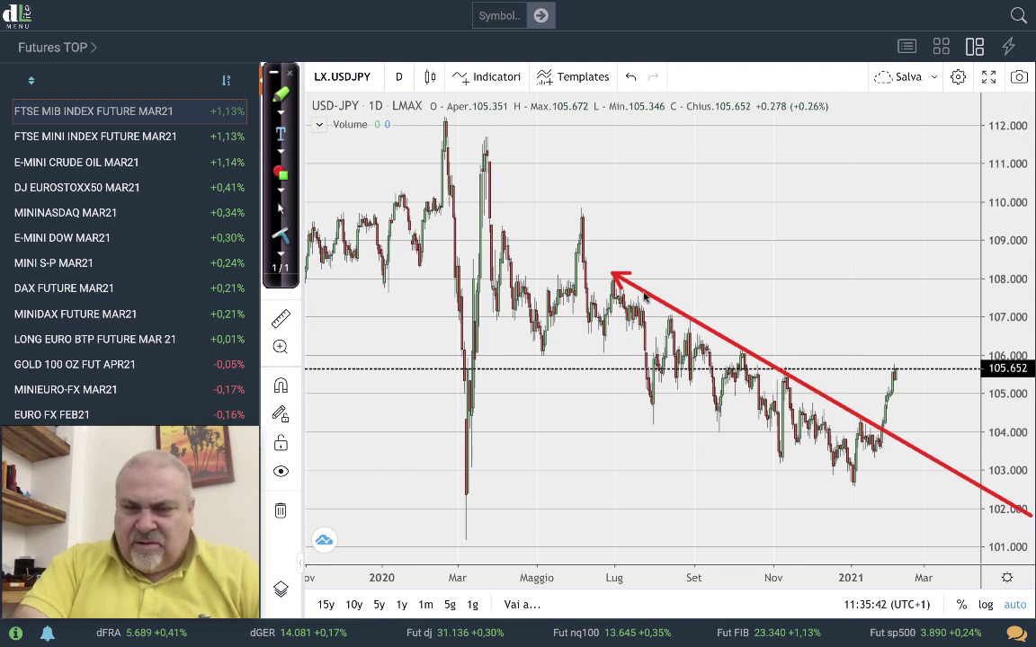
pyautogui.moveTo(446, 122)
pyautogui.mouseDown()
pyautogui.moveTo(809, 360)
pyautogui.moveTo(920, 411)
pyautogui.mouseUp()
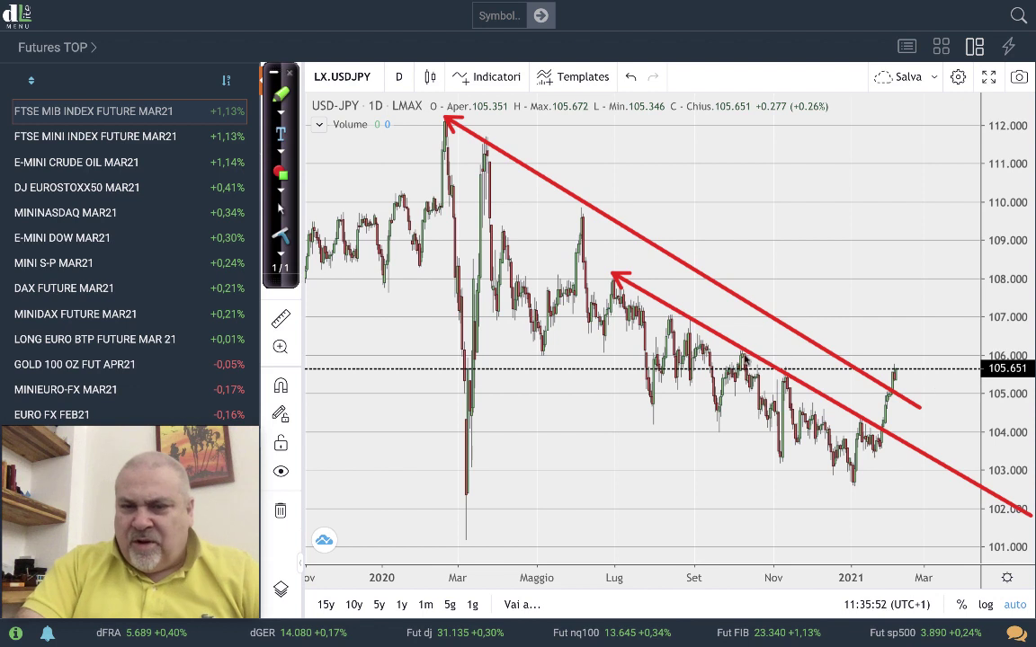
# Step: Mark the 106 level, the May–June lows and October high with red arrows, then delete all drawings
pyautogui.moveTo(724, 356)
pyautogui.mouseDown()
pyautogui.moveTo(1025, 361)
pyautogui.moveTo(987, 361)
pyautogui.mouseUp()
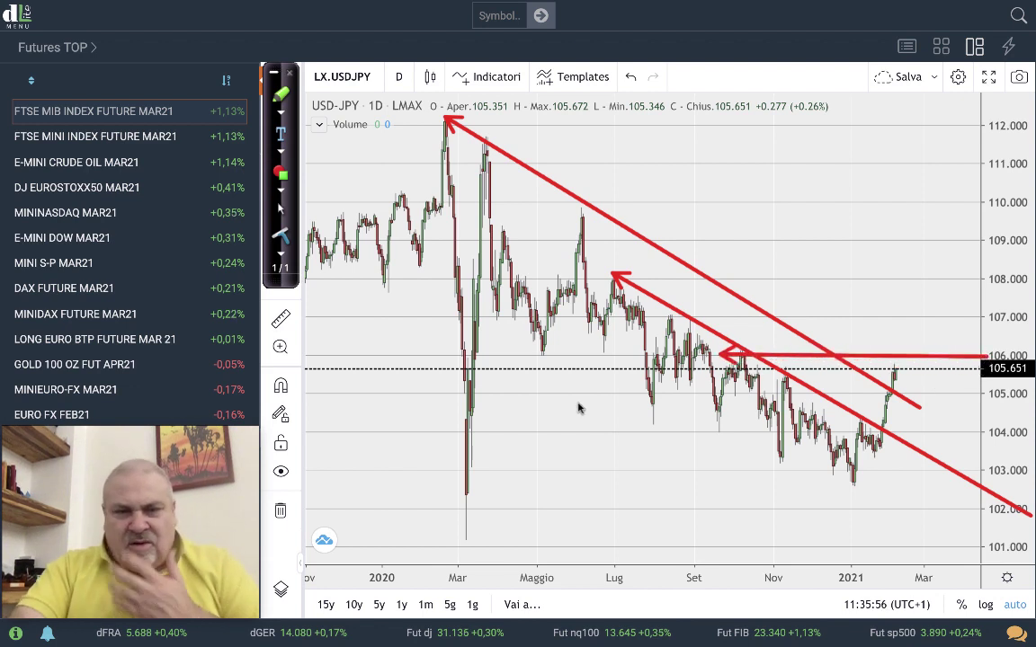
pyautogui.moveTo(544, 363); pyautogui.dragTo(579, 429)
pyautogui.moveTo(602, 361); pyautogui.dragTo(578, 429)
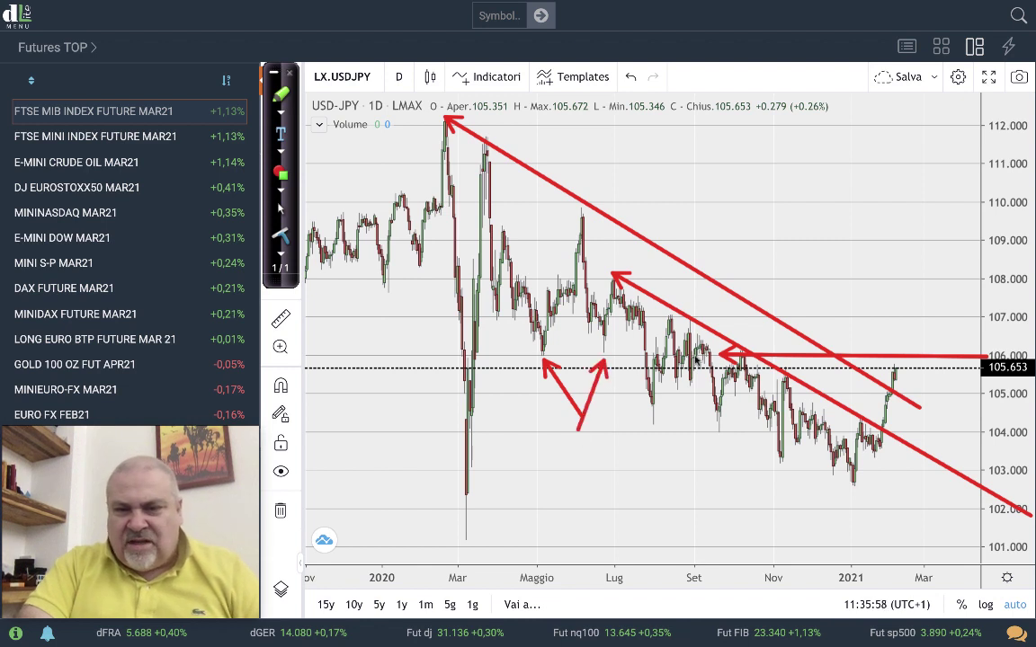
pyautogui.moveTo(742, 347); pyautogui.dragTo(762, 317)
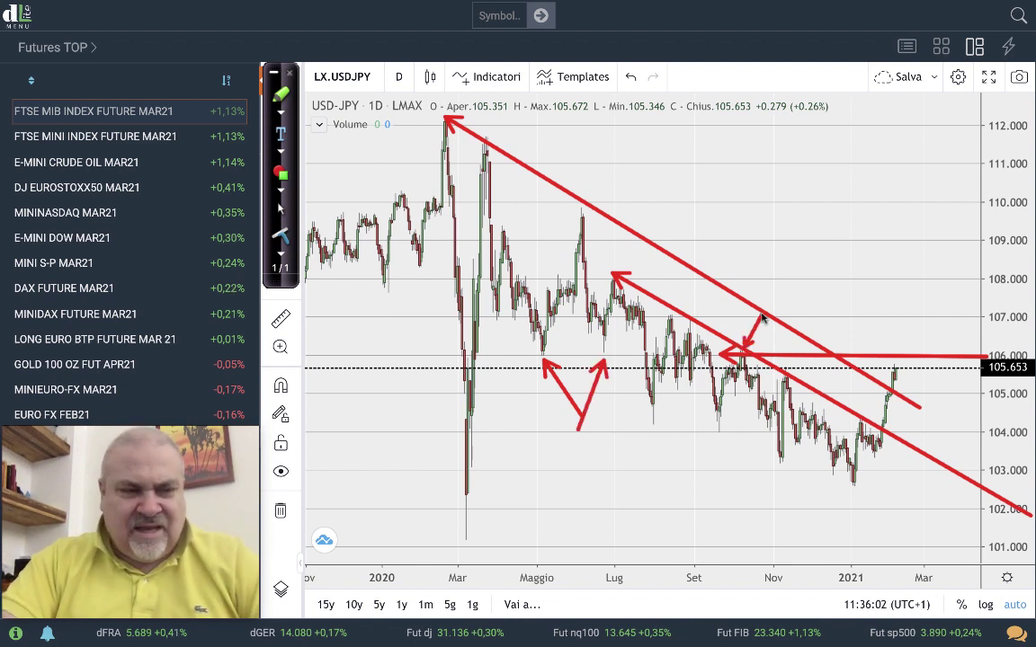
pyautogui.press('Delete')
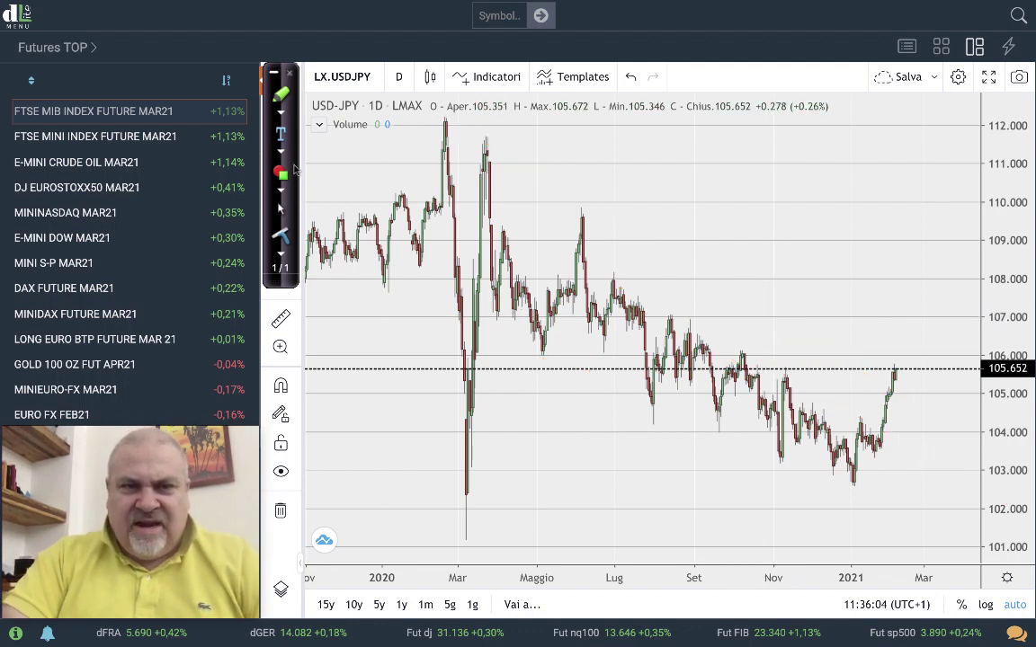
# Step: Load the CM.GC gold futures daily chart and rescale the price axis to 1400–2100
pyautogui.click(378, 73)
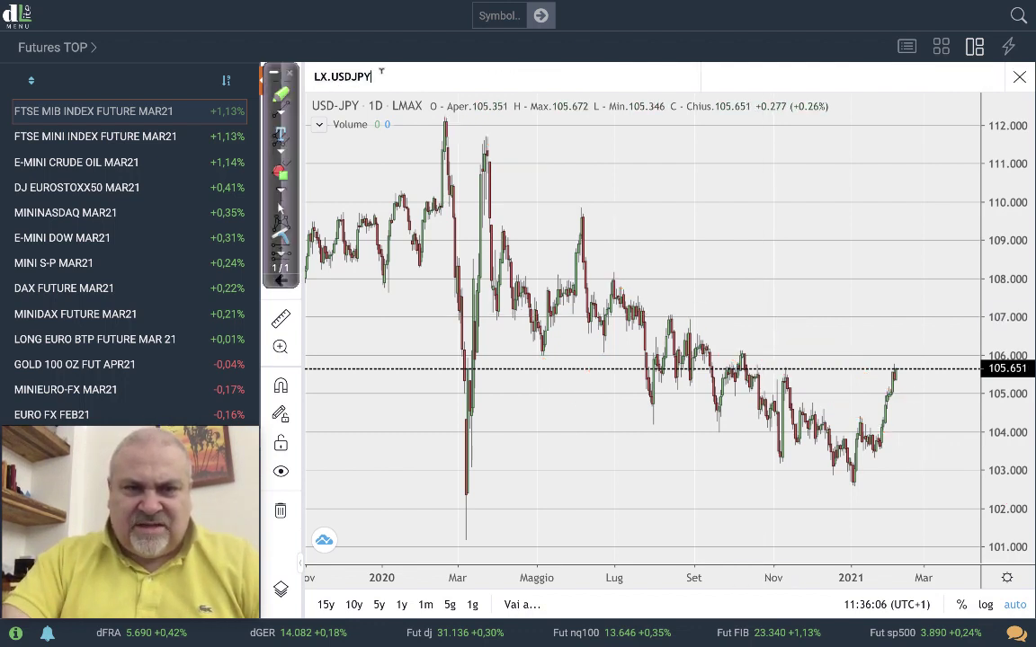
pyautogui.press('BackSpace')
pyautogui.press('BackSpace')
pyautogui.press('BackSpace')
pyautogui.press('BackSpace')
pyautogui.press('BackSpace')
pyautogui.press('BackSpace')
pyautogui.press('BackSpace')
pyautogui.press('BackSpace')
pyautogui.press('BackSpace')
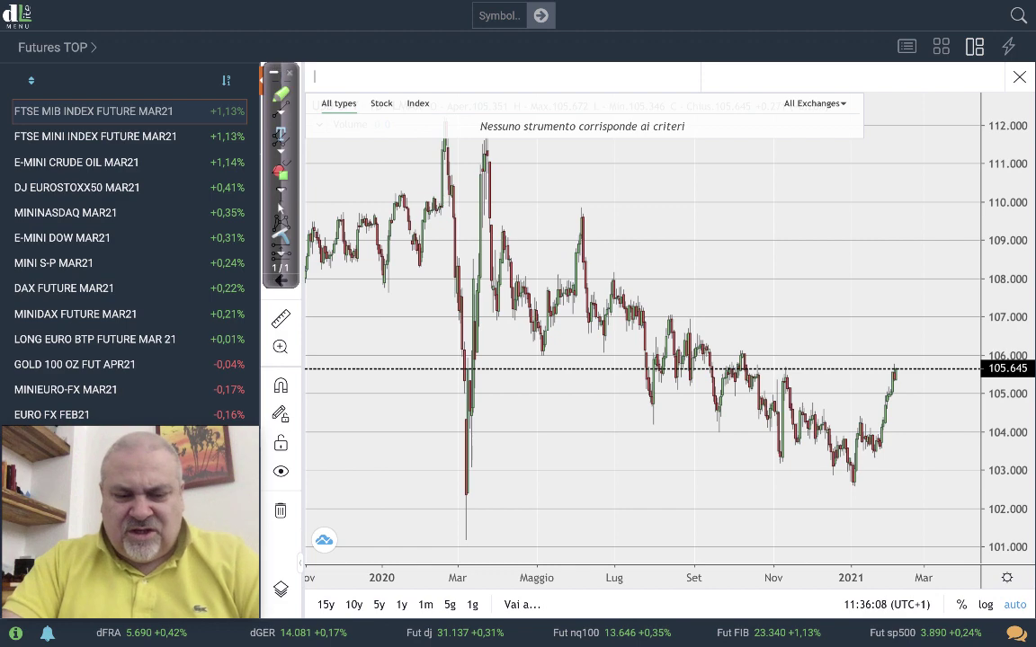
pyautogui.write('CM.GC')
pyautogui.press('Return')
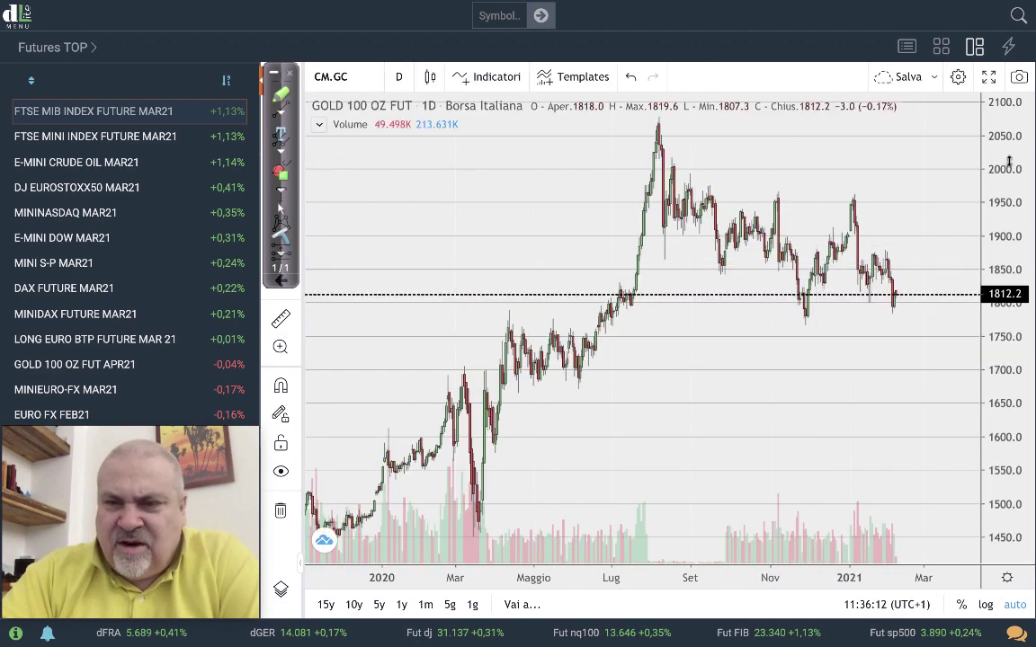
pyautogui.moveTo(1008, 162); pyautogui.dragTo(1008, 184)
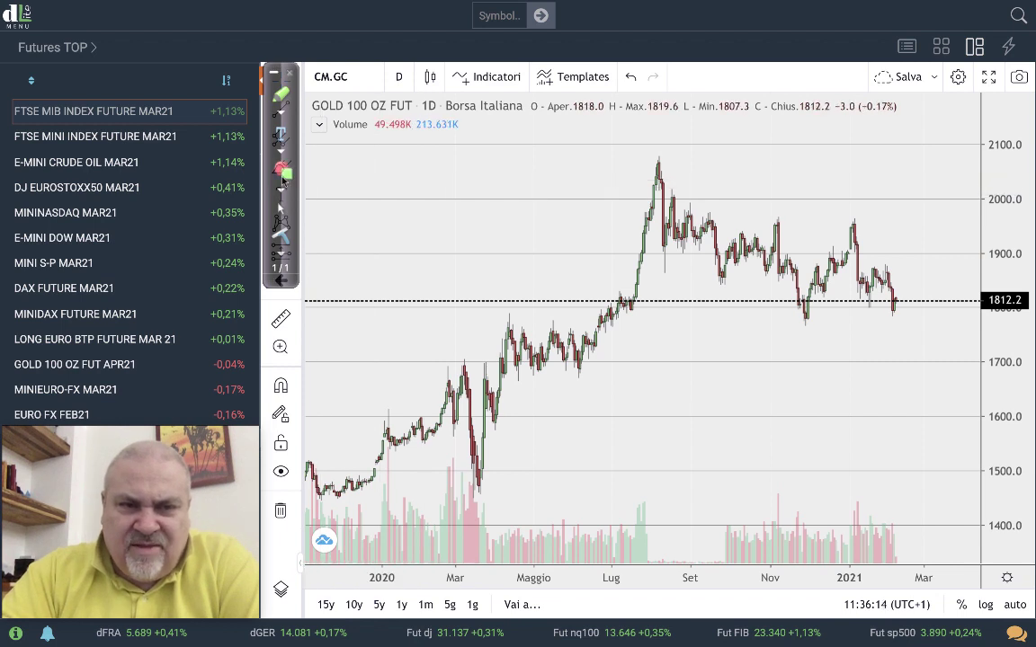
# Step: Mark the 1800, 1960, 1870, 1900 and 1812 levels and upward arrows in red, then clear them
pyautogui.moveTo(508, 325)
pyautogui.mouseDown()
pyautogui.moveTo(752, 310)
pyautogui.moveTo(981, 326)
pyautogui.mouseUp()
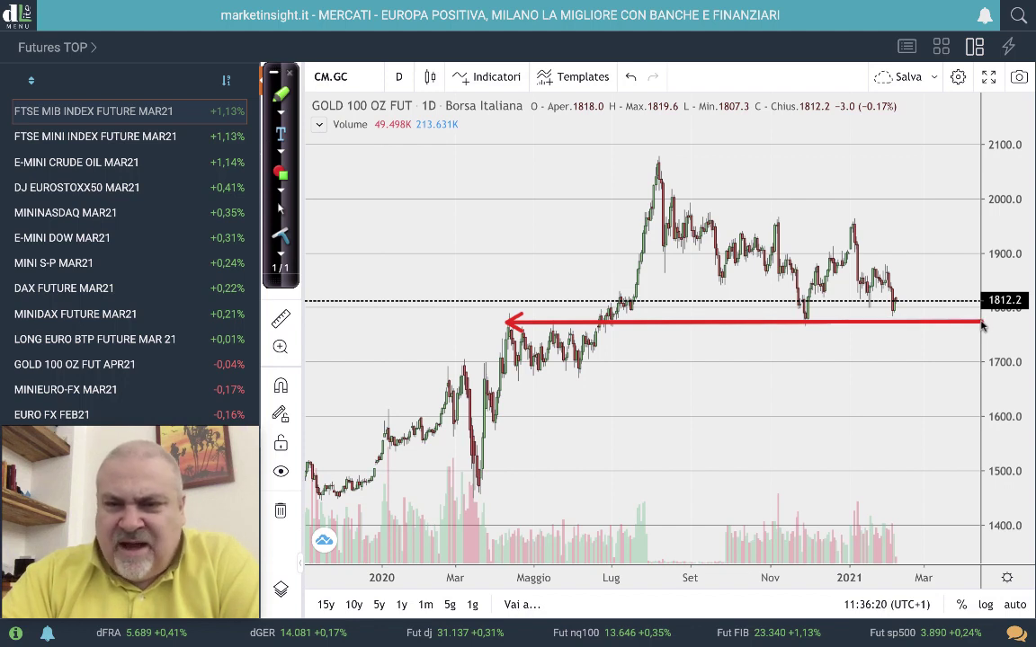
pyautogui.moveTo(709, 223); pyautogui.dragTo(982, 223)
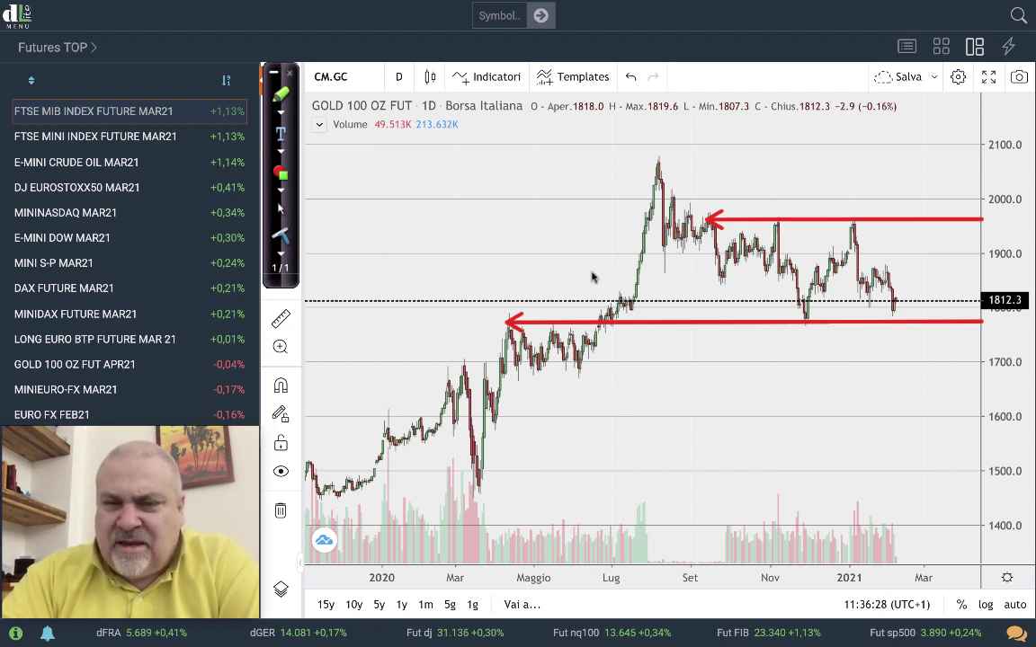
pyautogui.moveTo(584, 272); pyautogui.dragTo(986, 271)
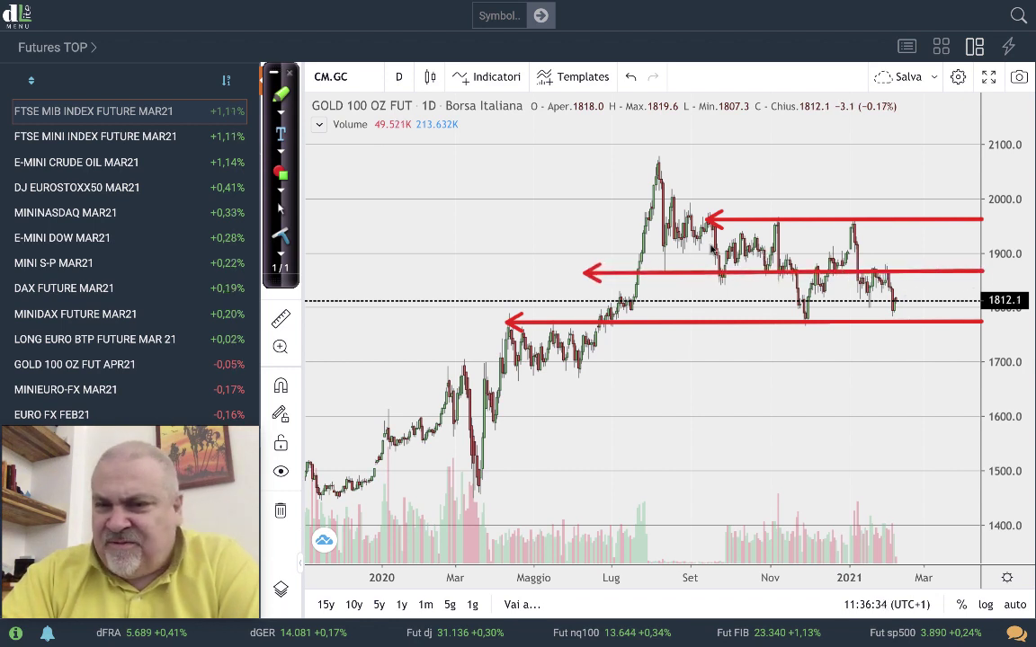
pyautogui.moveTo(661, 252); pyautogui.dragTo(990, 255)
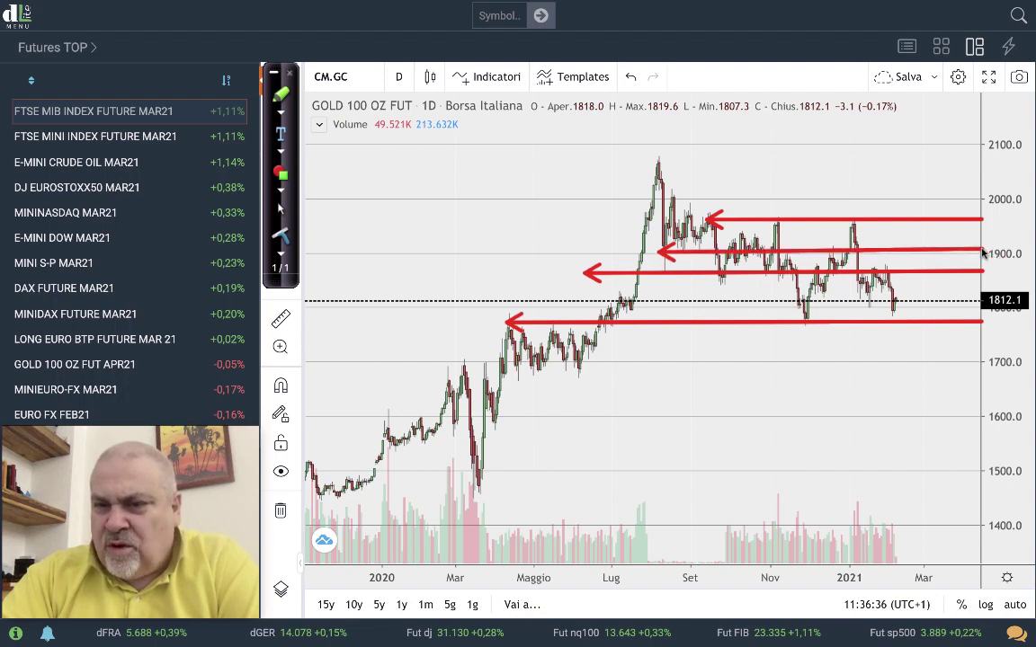
pyautogui.moveTo(827, 303); pyautogui.dragTo(980, 303)
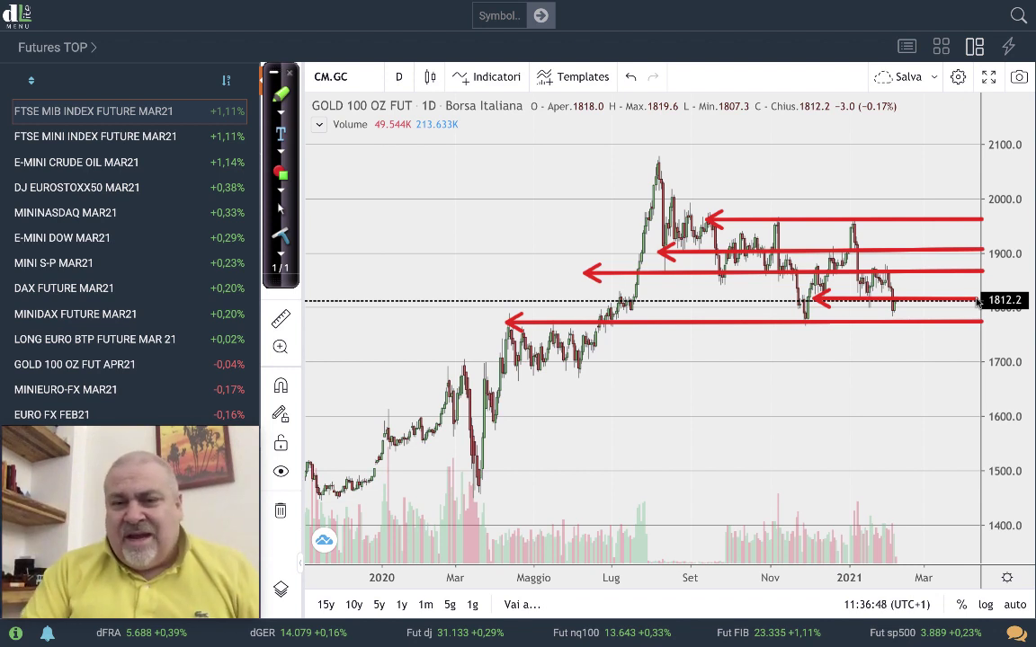
pyautogui.moveTo(908, 336); pyautogui.dragTo(931, 366)
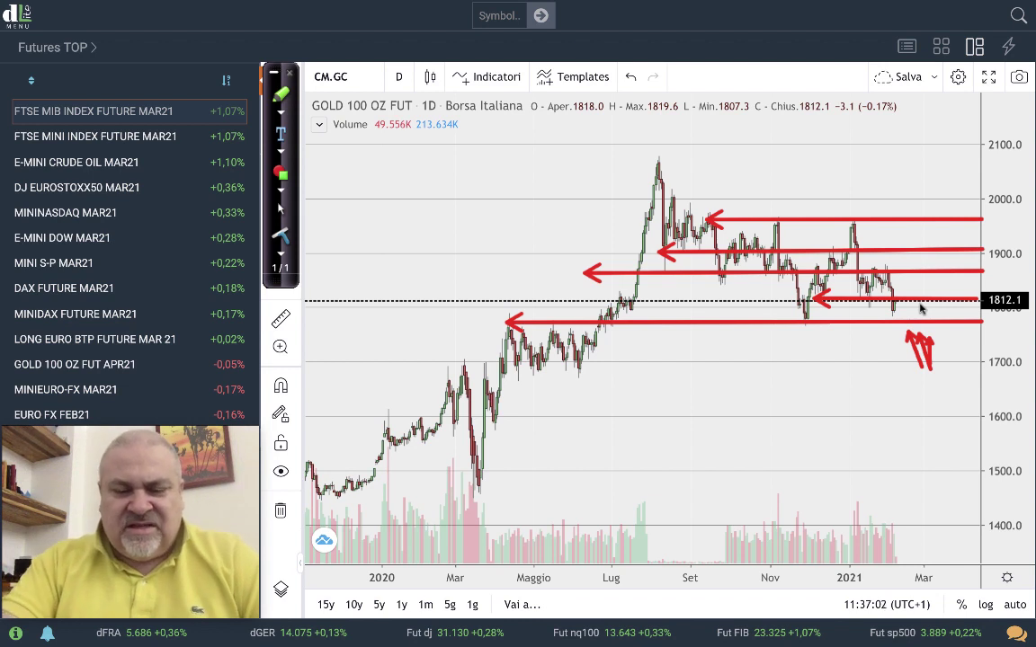
pyautogui.press('Escape')
# Step: Replace GC with SI to load the CM.SI silver futures daily chart
pyautogui.click(371, 73)
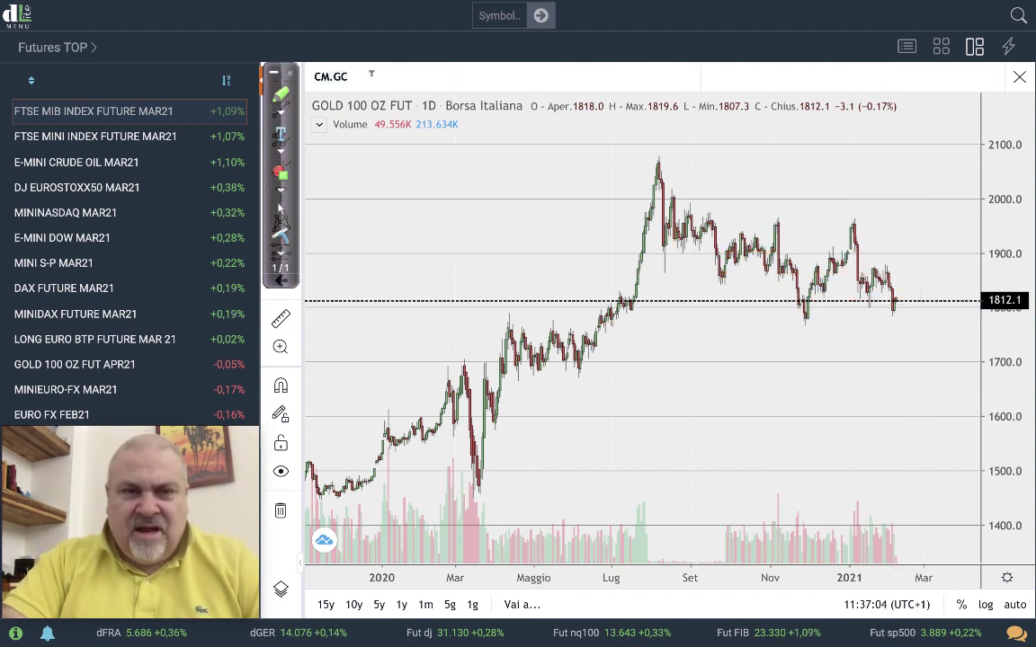
pyautogui.press('BackSpace')
pyautogui.press('BackSpace')
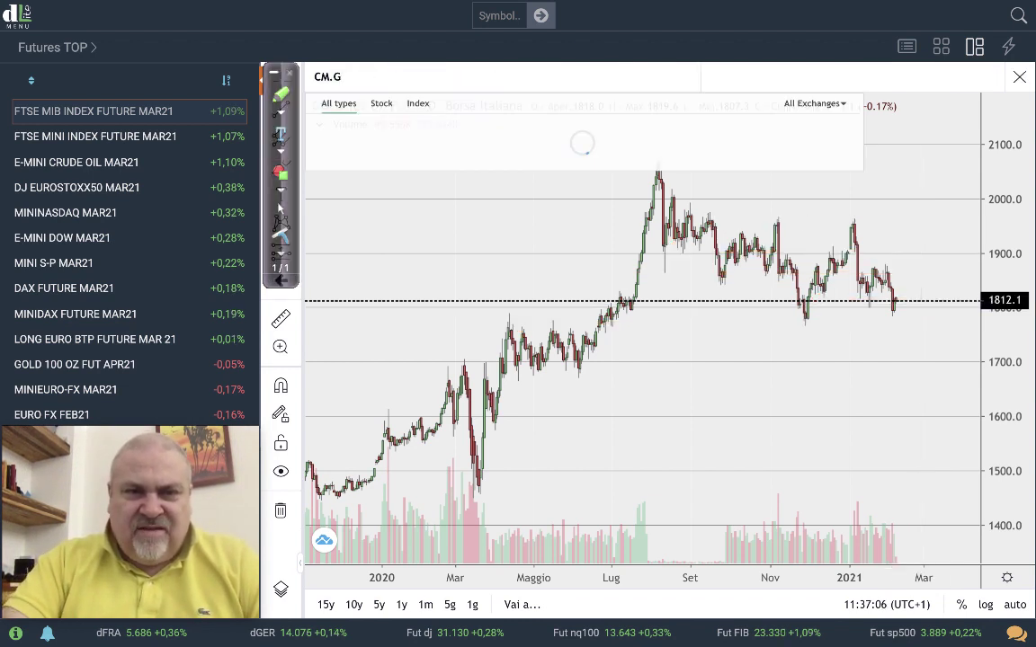
pyautogui.write('SI')
pyautogui.press('Return')
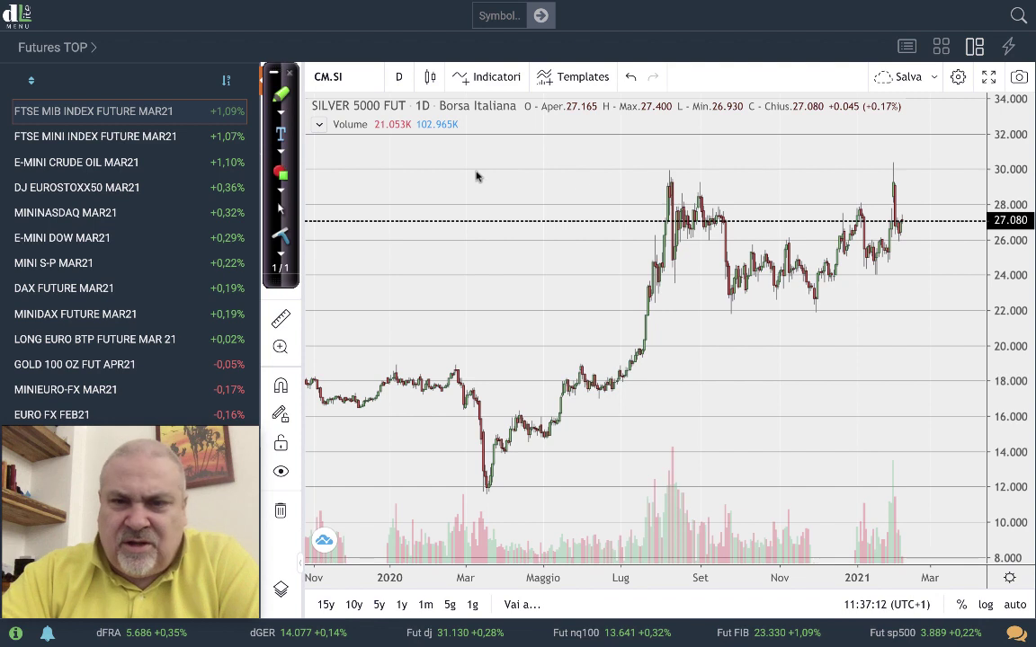
# Step: Mark the 30, 22 and 26 levels with red arrows, plus arrows on the November rebound and recent rise
pyautogui.moveTo(670, 171)
pyautogui.mouseDown()
pyautogui.moveTo(1025, 169)
pyautogui.moveTo(989, 170)
pyautogui.mouseUp()
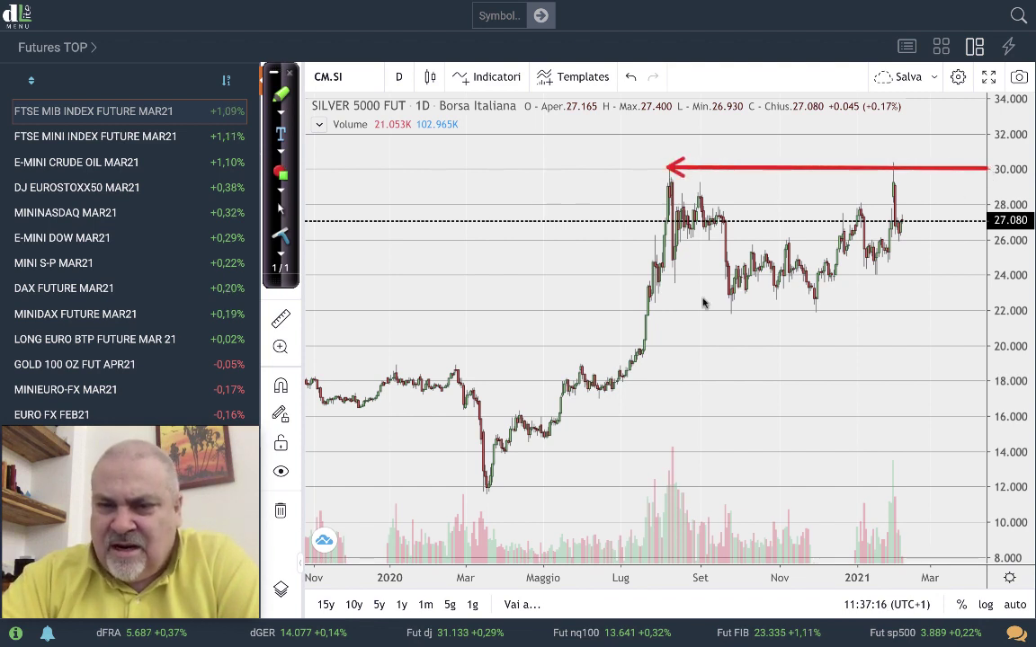
pyautogui.moveTo(672, 310); pyautogui.dragTo(985, 308)
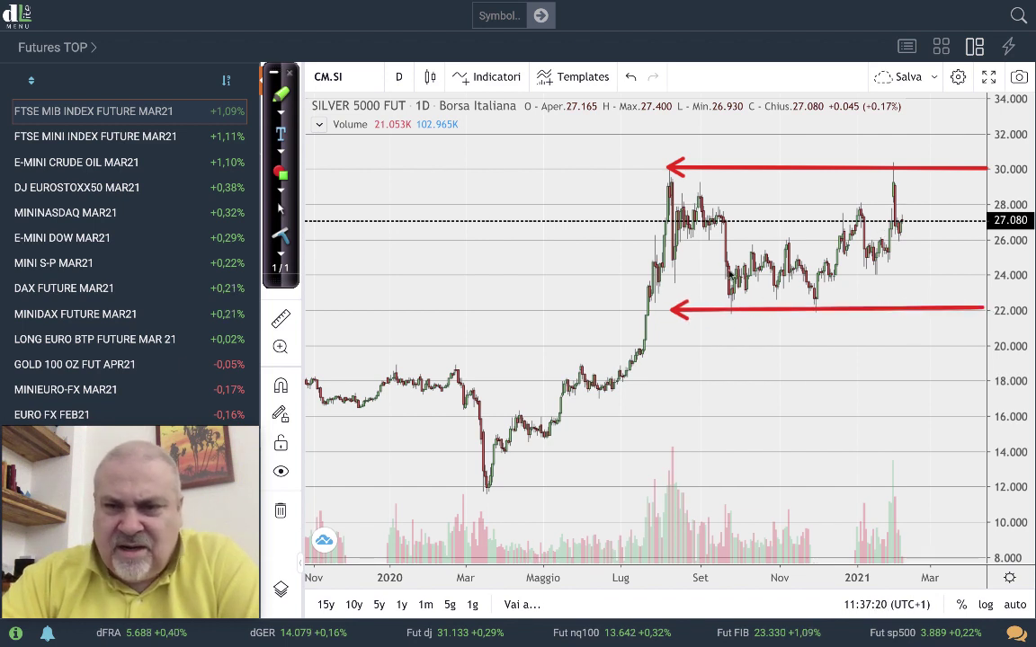
pyautogui.moveTo(683, 241); pyautogui.dragTo(993, 241)
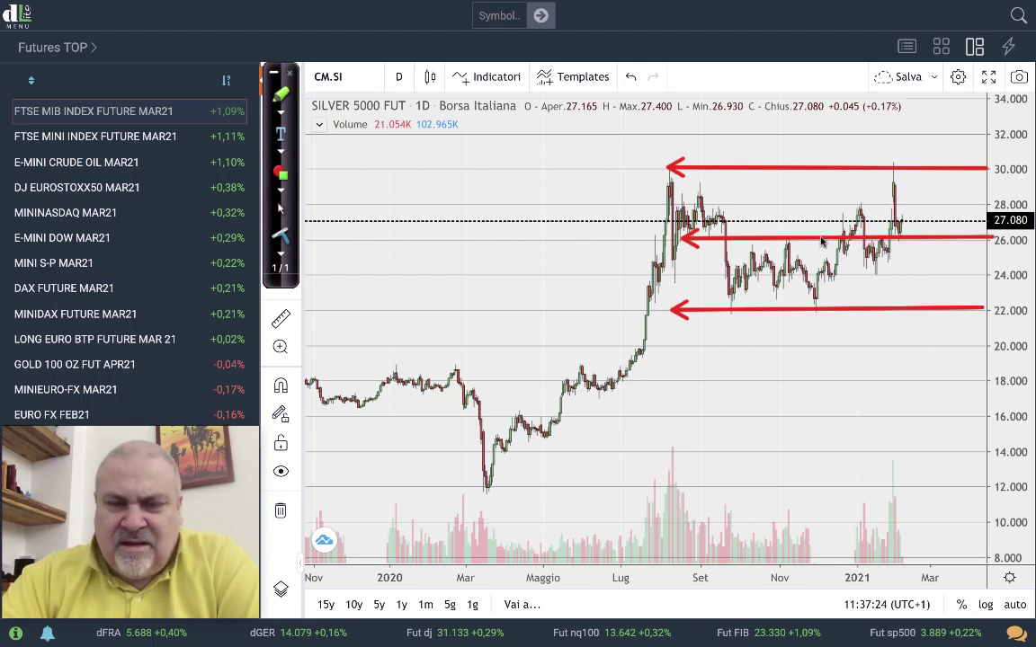
pyautogui.moveTo(833, 283)
pyautogui.mouseDown()
pyautogui.moveTo(856, 302)
pyautogui.moveTo(879, 281)
pyautogui.mouseUp()
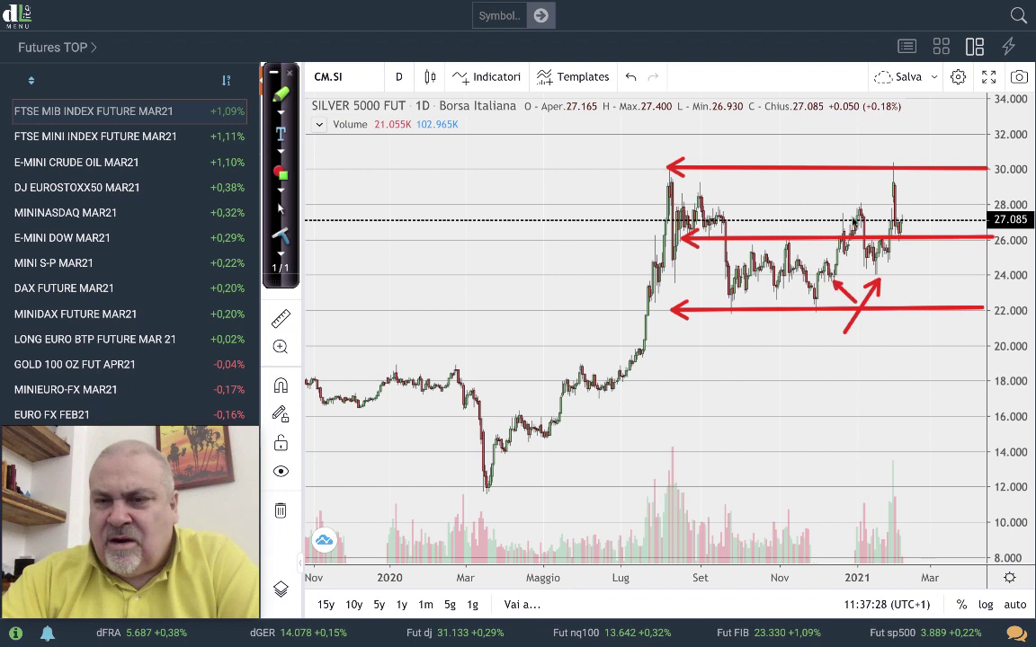
pyautogui.moveTo(770, 185); pyautogui.dragTo(725, 201)
pyautogui.moveTo(821, 185); pyautogui.dragTo(849, 198)
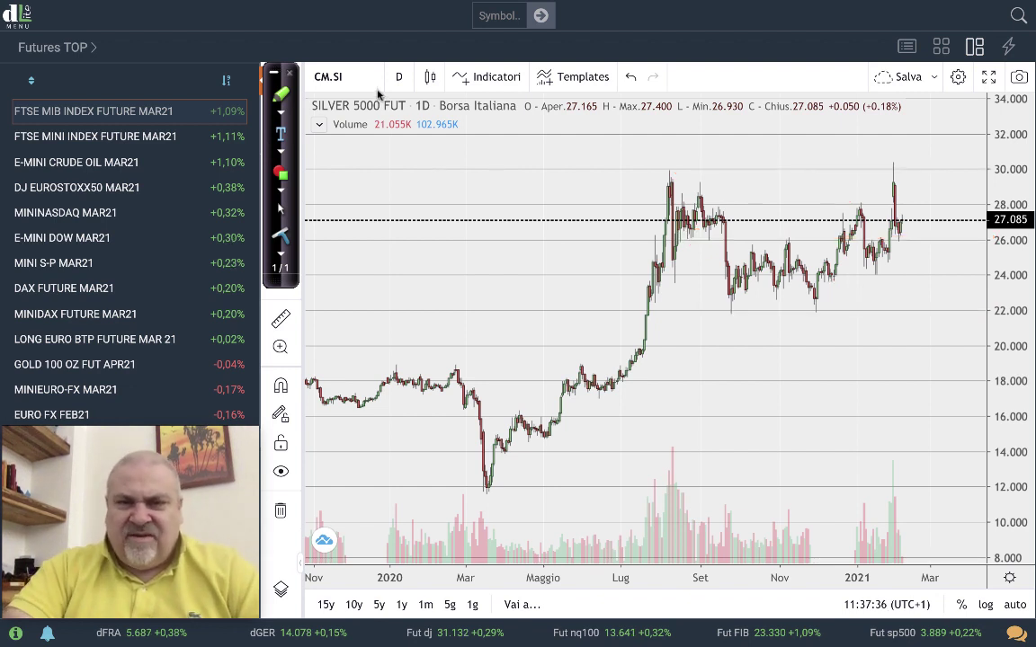
# Step: Change the symbol from CM.SI to CM.HG to load the copper futures daily chart
pyautogui.click(358, 72)
pyautogui.press('BackSpace')
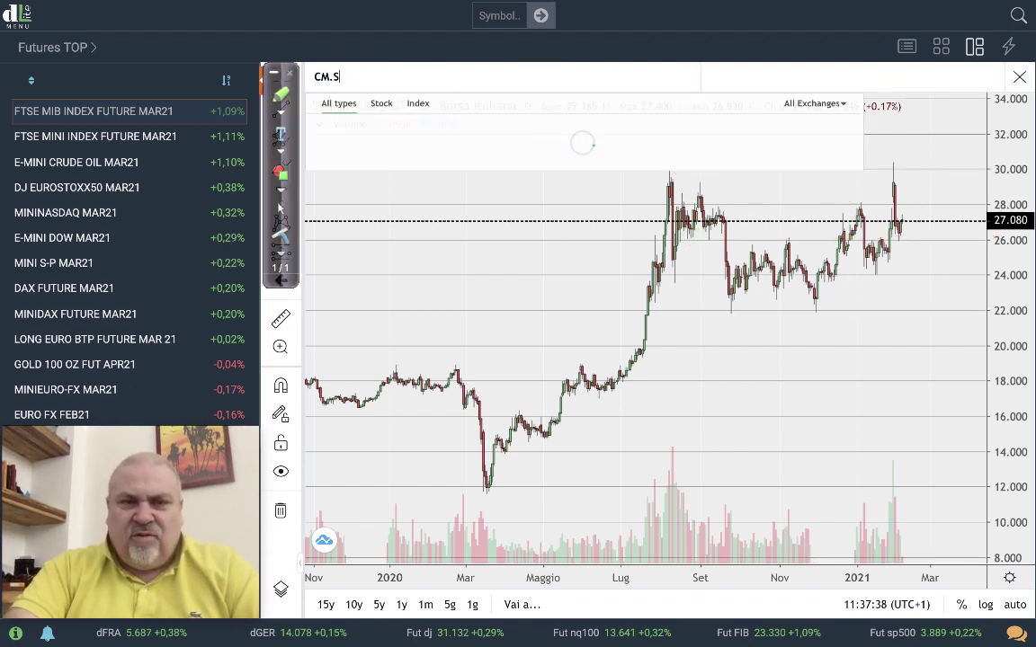
pyautogui.write('HG')
pyautogui.press('Return')
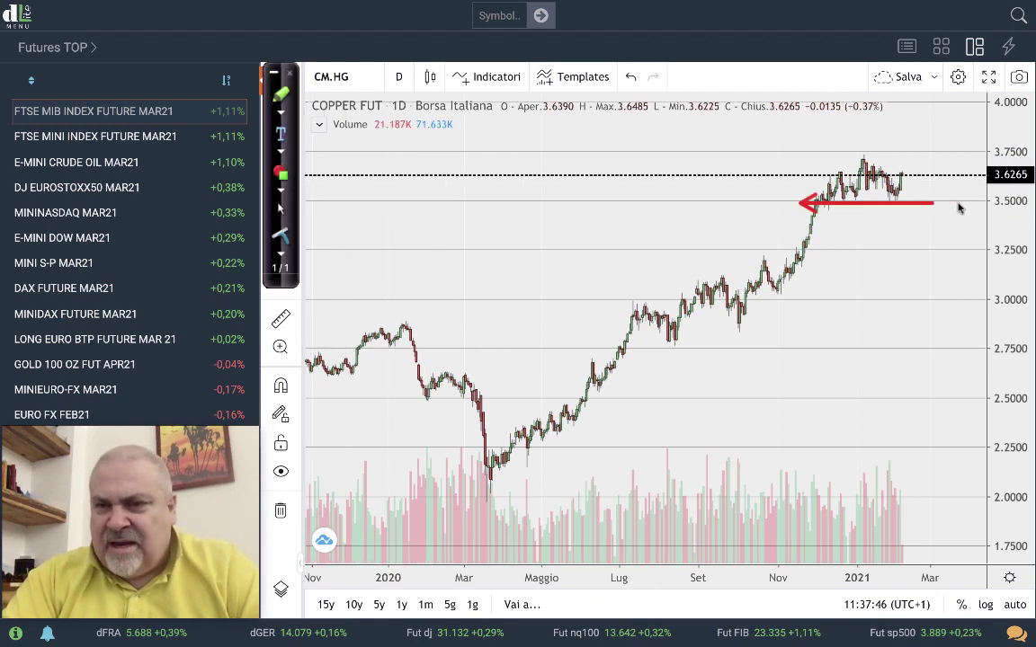
# Step: Mark the 3.75 resistance and an upward arrow on the latest candles, then clear the drawings
pyautogui.moveTo(805, 158); pyautogui.dragTo(1007, 160)
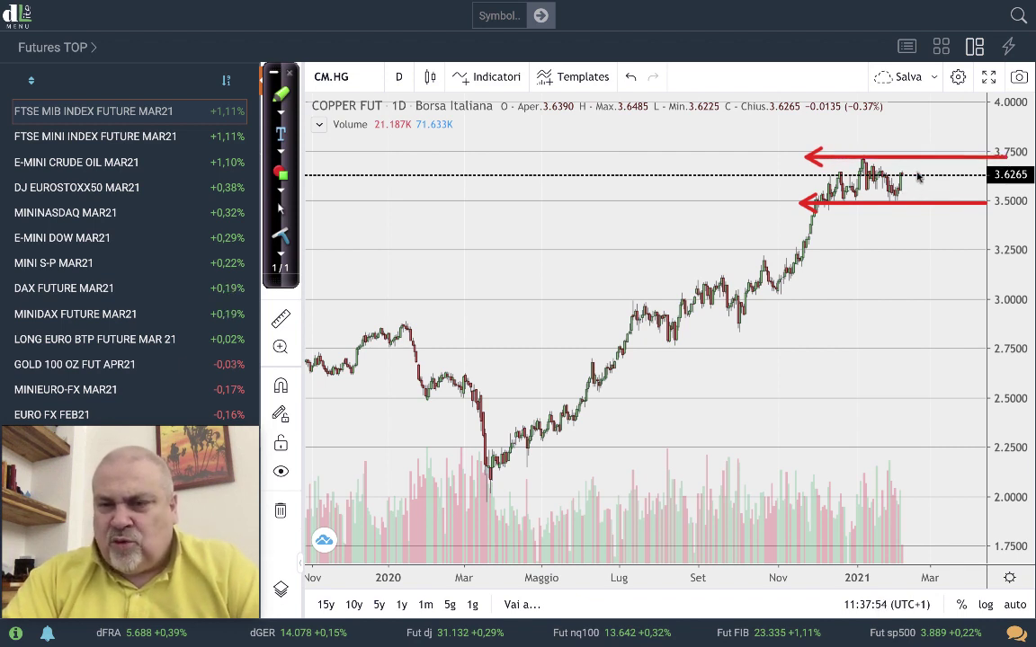
pyautogui.moveTo(921, 162); pyautogui.dragTo(911, 183)
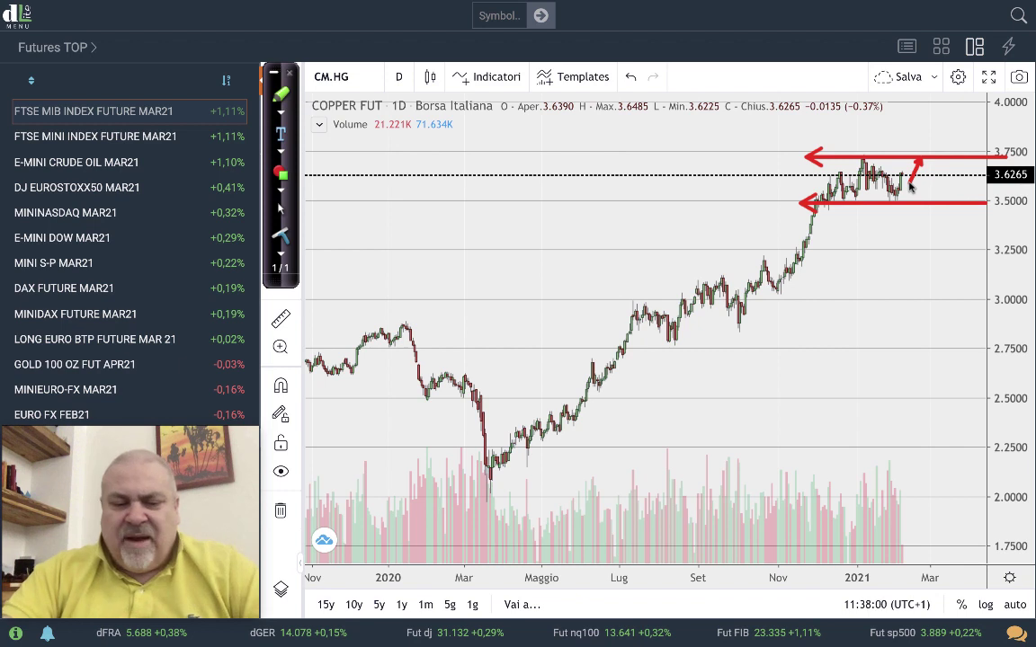
pyautogui.press('Delete')
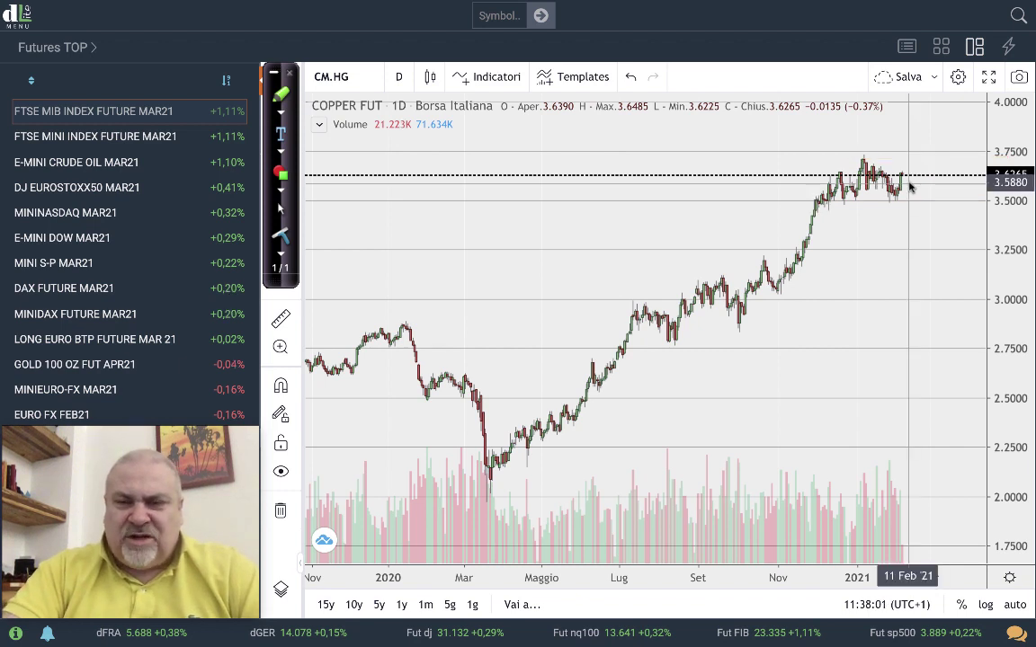
# Step: Replace the copper symbol with crude oil futures CM.CL and zoom out for more history
pyautogui.click(357, 78)
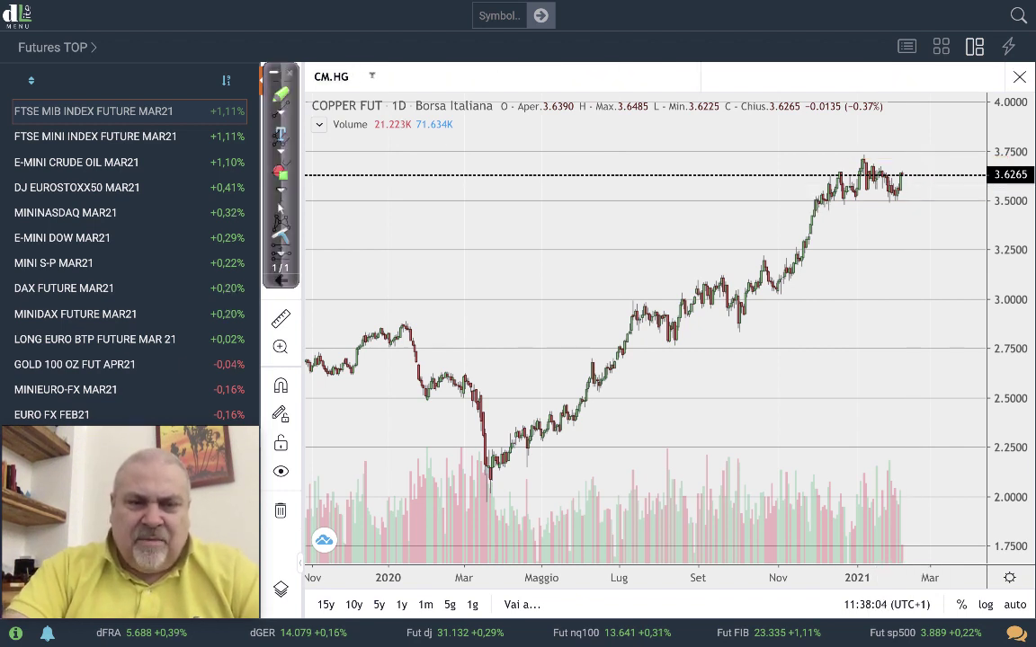
pyautogui.press('BackSpace')
pyautogui.press('BackSpace')
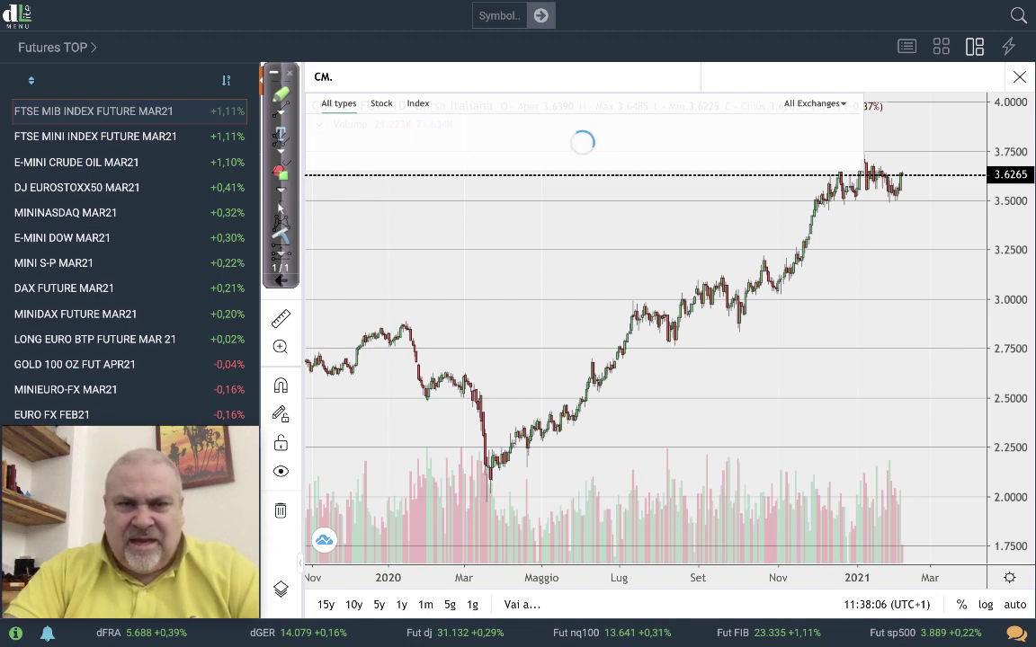
pyautogui.write('CL')
pyautogui.press('Return')
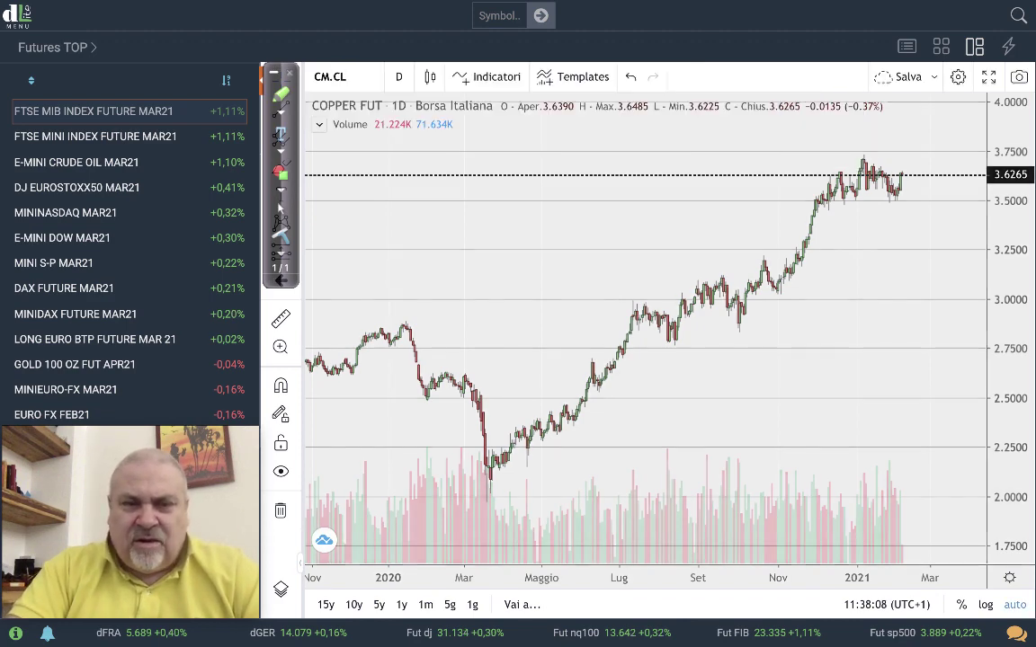
pyautogui.scroll(-5, 904, 244)
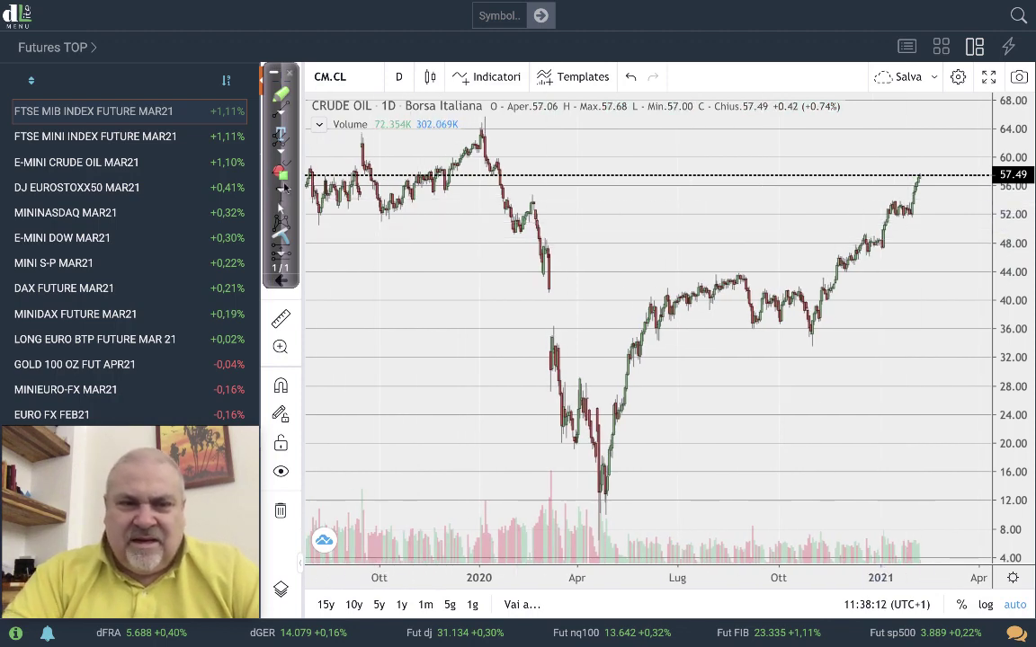
# Step: Draw red arrows marking the 44 breakout, the 48 level, the 54 resistance and a higher level
pyautogui.moveTo(657, 274); pyautogui.dragTo(1000, 277)
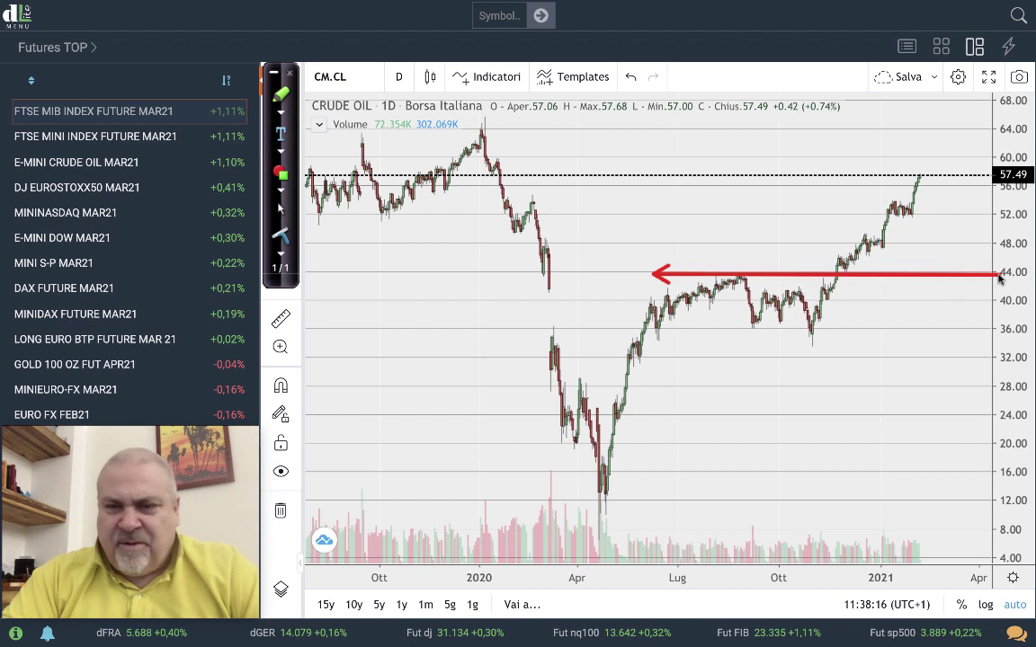
pyautogui.moveTo(884, 254); pyautogui.dragTo(818, 274)
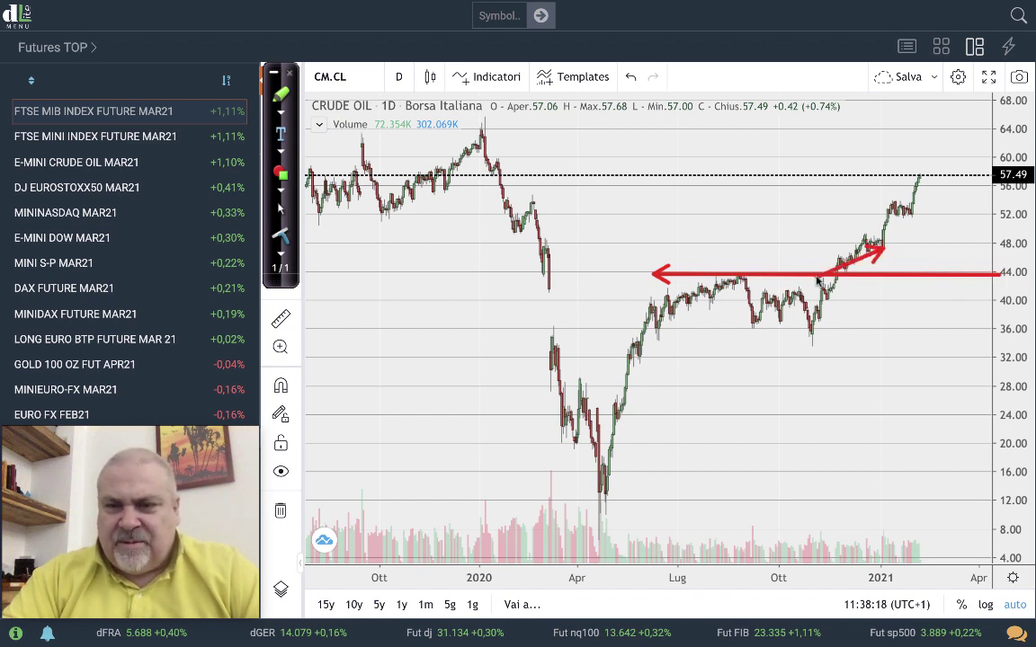
pyautogui.moveTo(918, 242); pyautogui.dragTo(840, 243)
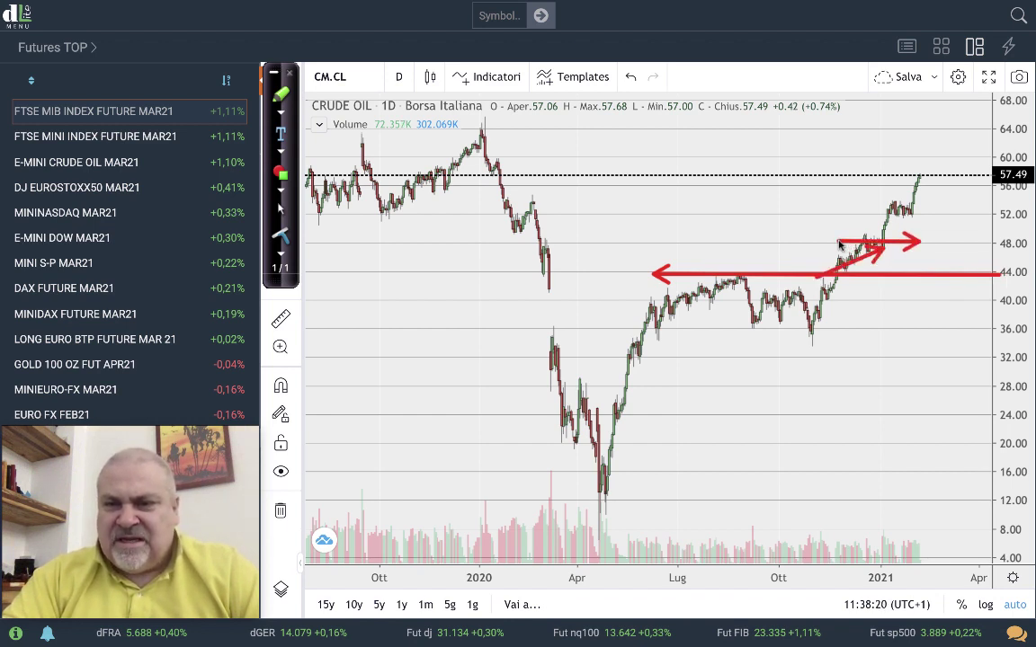
pyautogui.moveTo(897, 217); pyautogui.dragTo(888, 254)
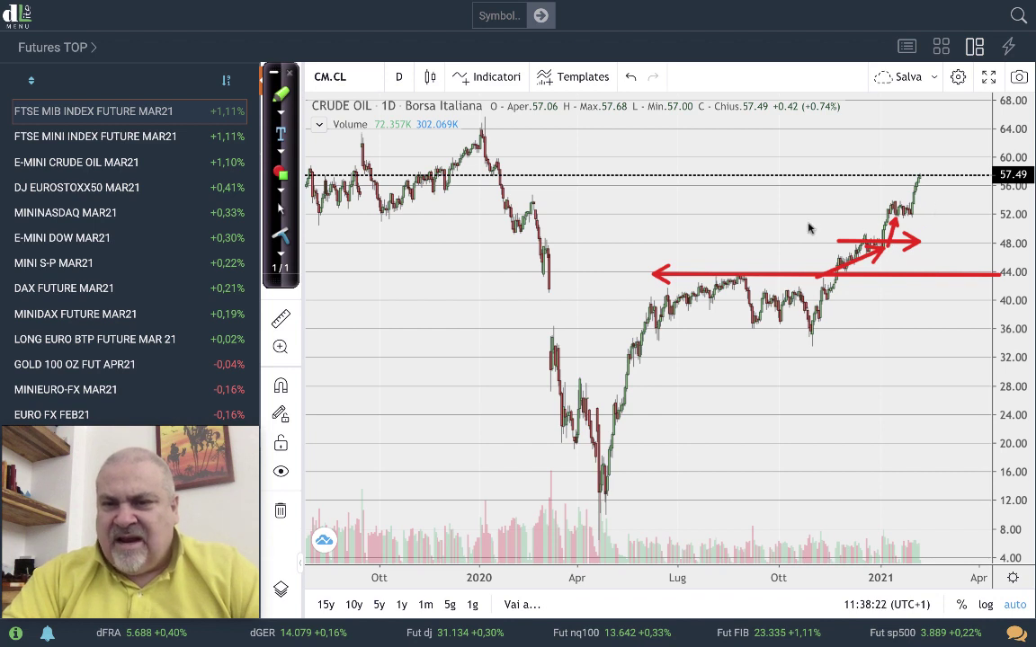
pyautogui.moveTo(535, 201); pyautogui.dragTo(991, 201)
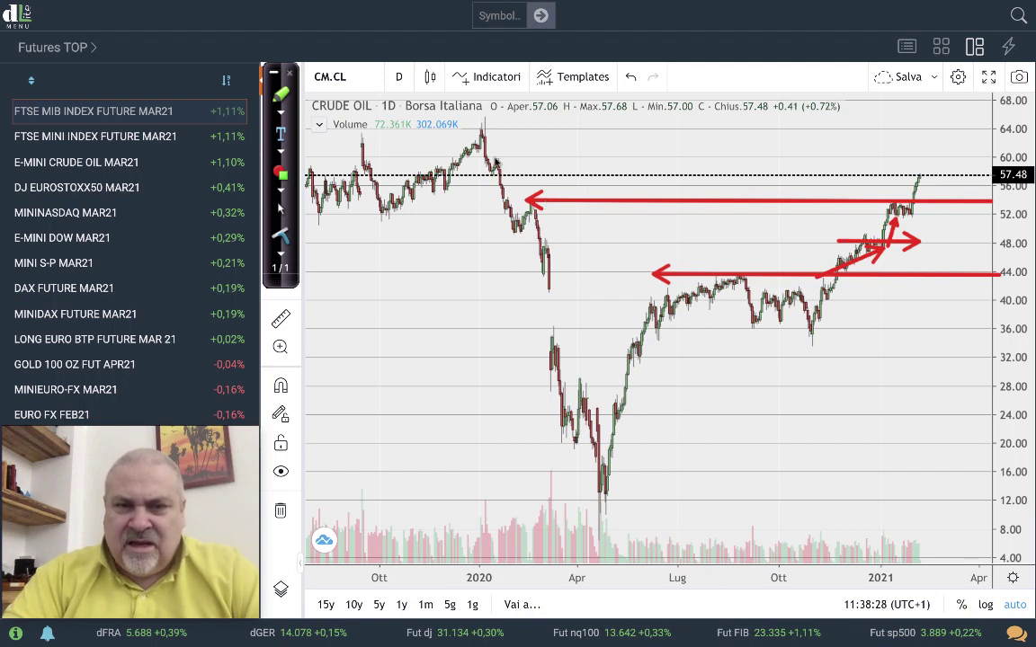
pyautogui.moveTo(494, 159); pyautogui.dragTo(992, 160)
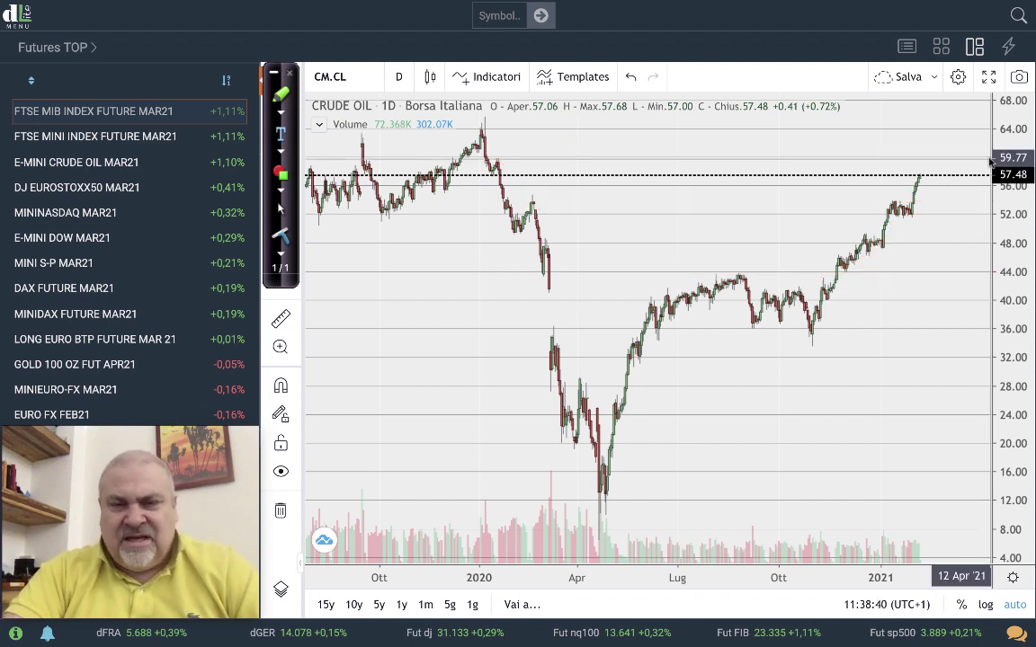
# Step: Load the CM.ES Mini S&P futures chart and widen its price axis range
pyautogui.click(354, 78)
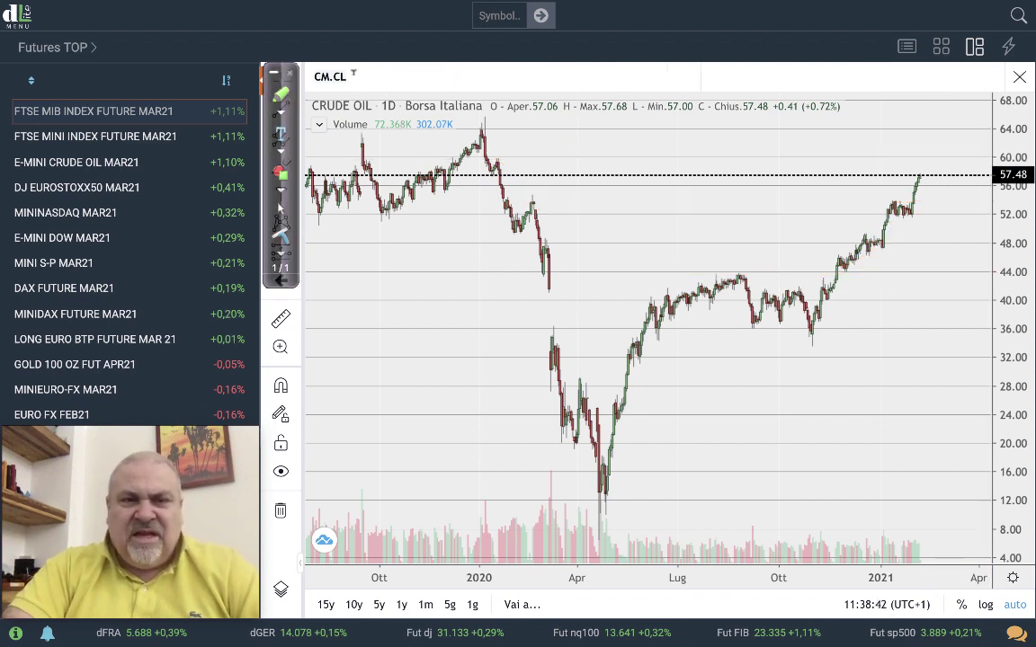
pyautogui.write('CM.ES')
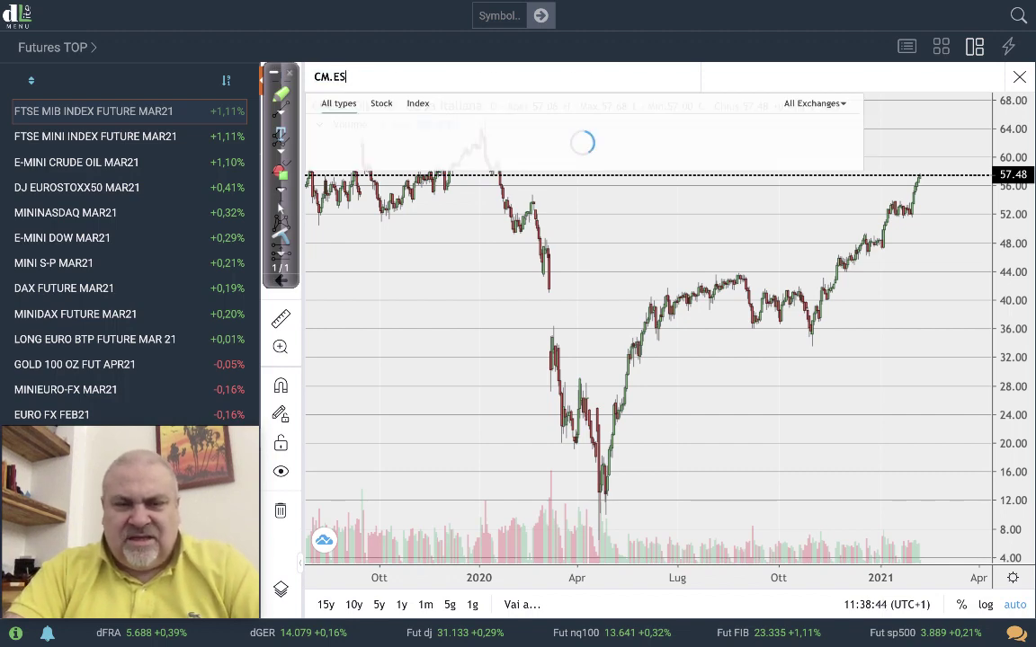
pyautogui.press('Return')
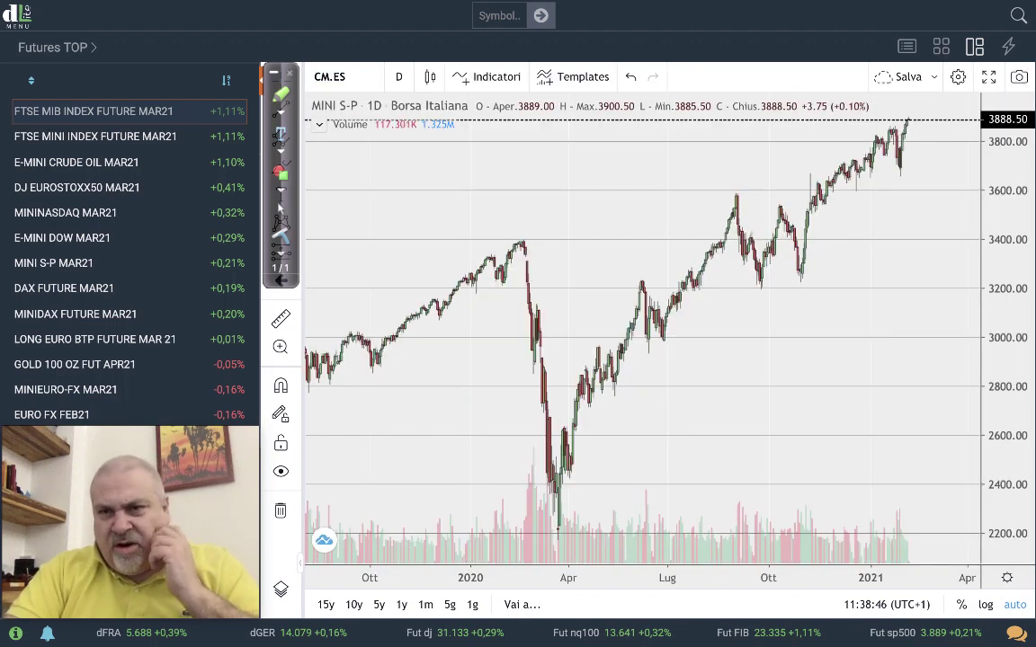
pyautogui.moveTo(1006, 163); pyautogui.dragTo(1005, 211)
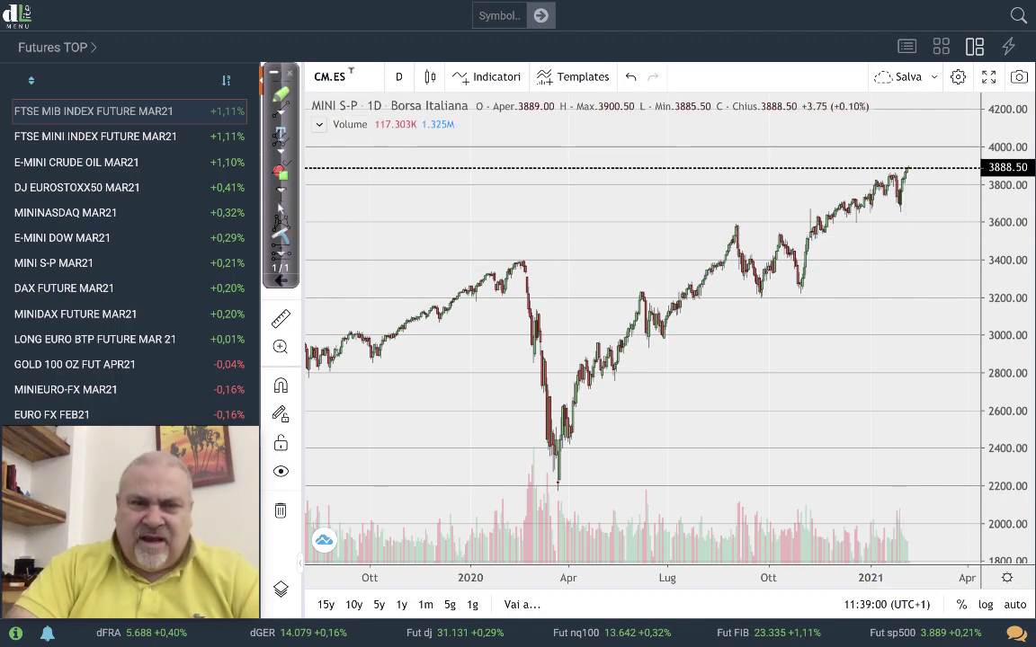
# Step: Switch to the Mini Nasdaq future CM.NQ and stretch the price scale so candles look taller
pyautogui.click(349, 72)
pyautogui.press('BackSpace')
pyautogui.press('BackSpace')
pyautogui.write('NQ')
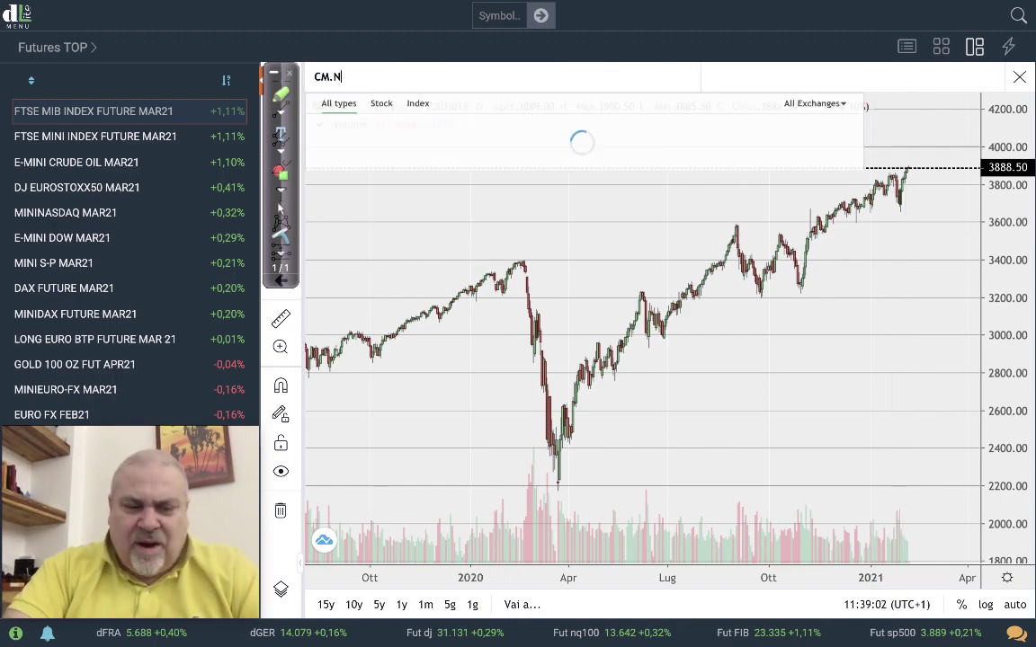
pyautogui.press('Return')
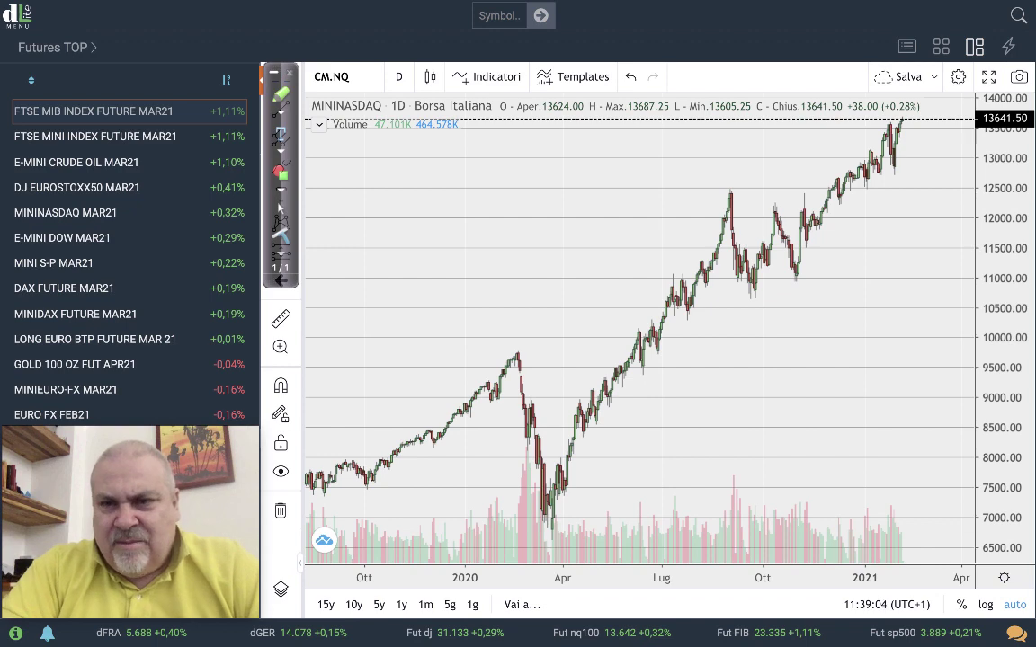
pyautogui.moveTo(989, 194)
pyautogui.mouseDown()
pyautogui.moveTo(994, 331)
pyautogui.moveTo(975, 342)
pyautogui.moveTo(991, 210)
pyautogui.mouseUp()
pyautogui.scroll(4, 929, 307)
pyautogui.moveTo(989, 288); pyautogui.dragTo(993, 232)
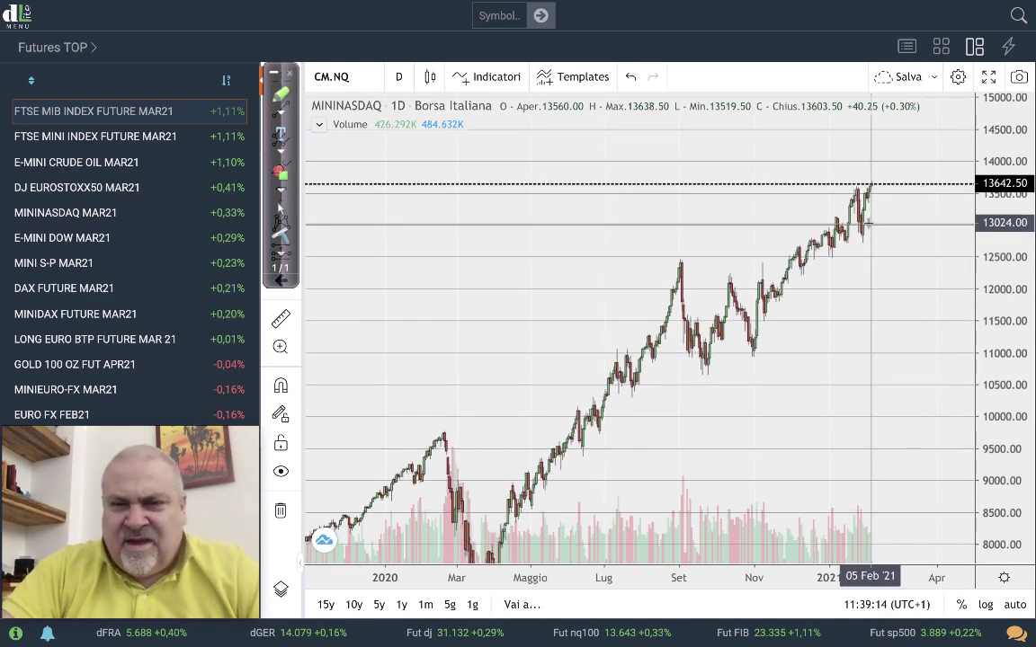
# Step: Replace NQ with RTY to chart the E-mini Russell 2000 daily CM.RTY
pyautogui.click(359, 75)
pyautogui.press('BackSpace')
pyautogui.press('BackSpace')
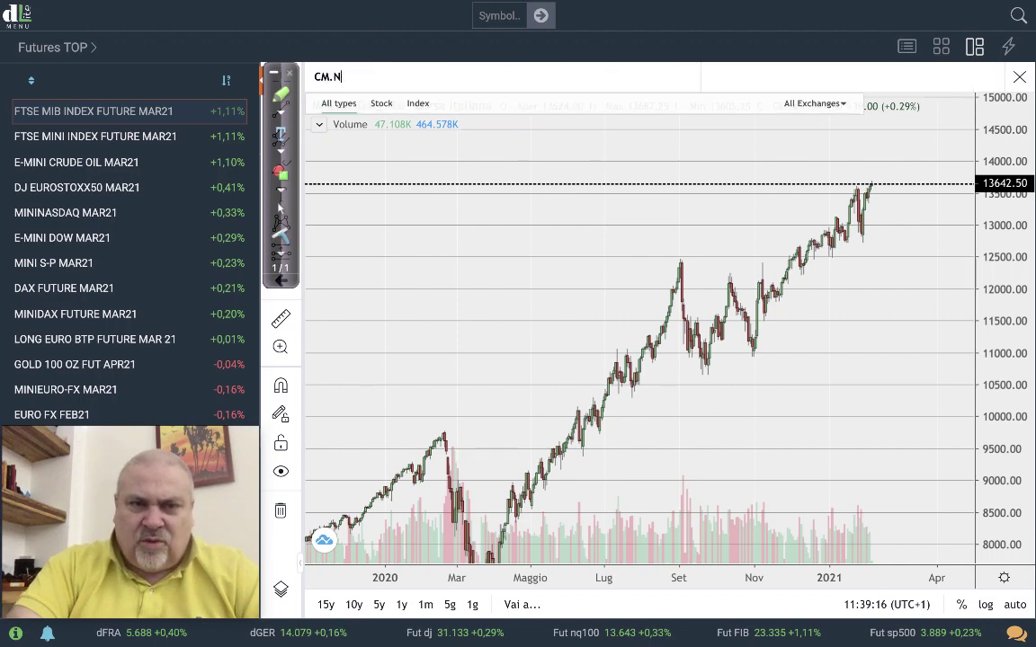
pyautogui.write('RTY')
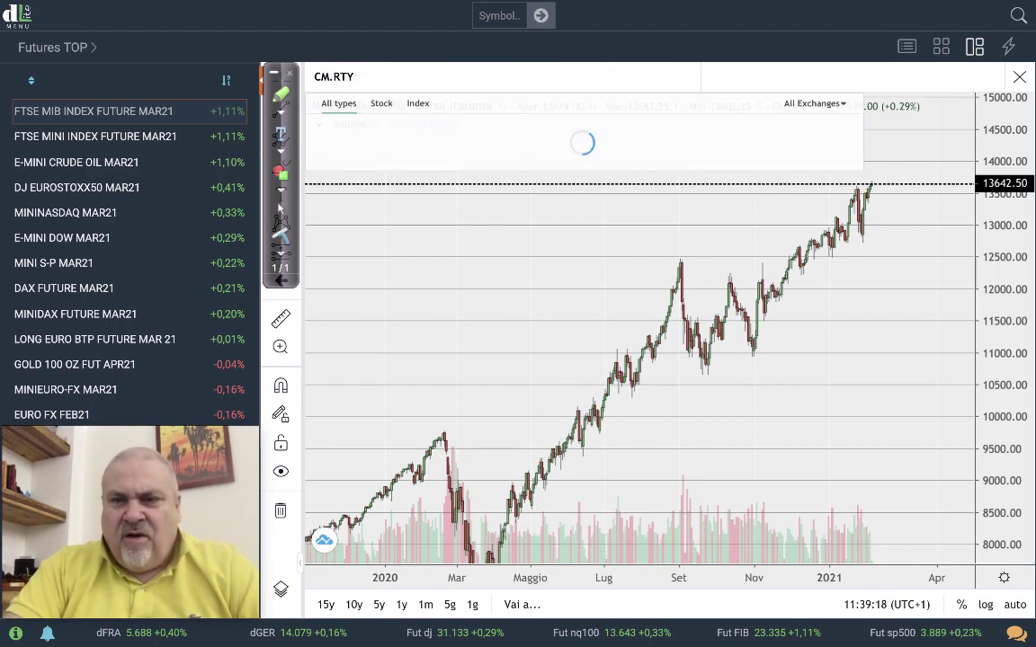
pyautogui.press('Return')
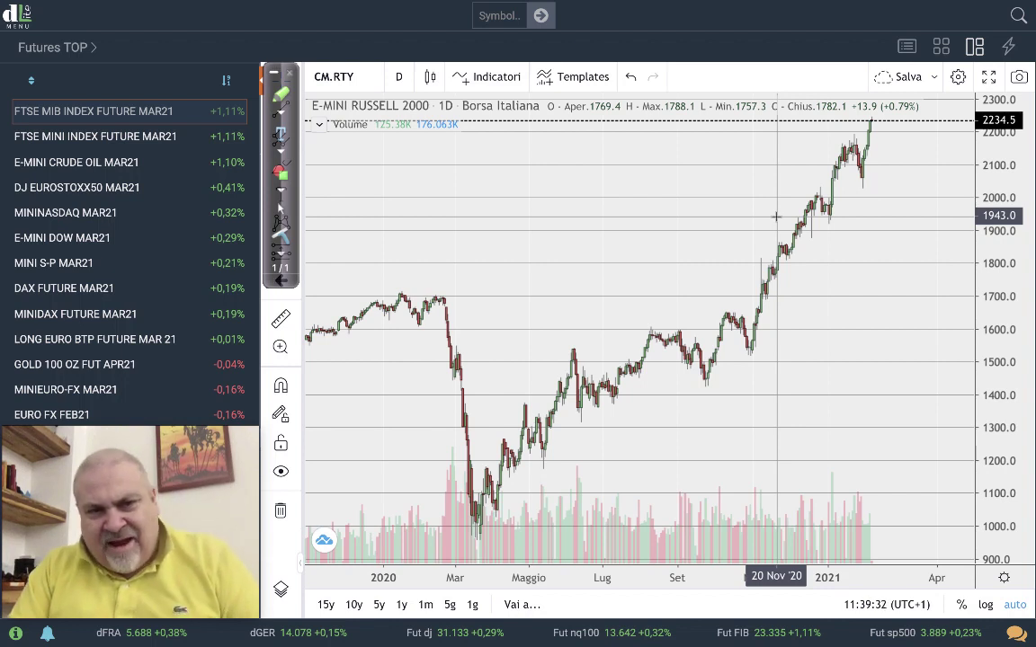
# Step: Enter EU.DX as the symbol to load the DAX future chart
pyautogui.click(345, 77)
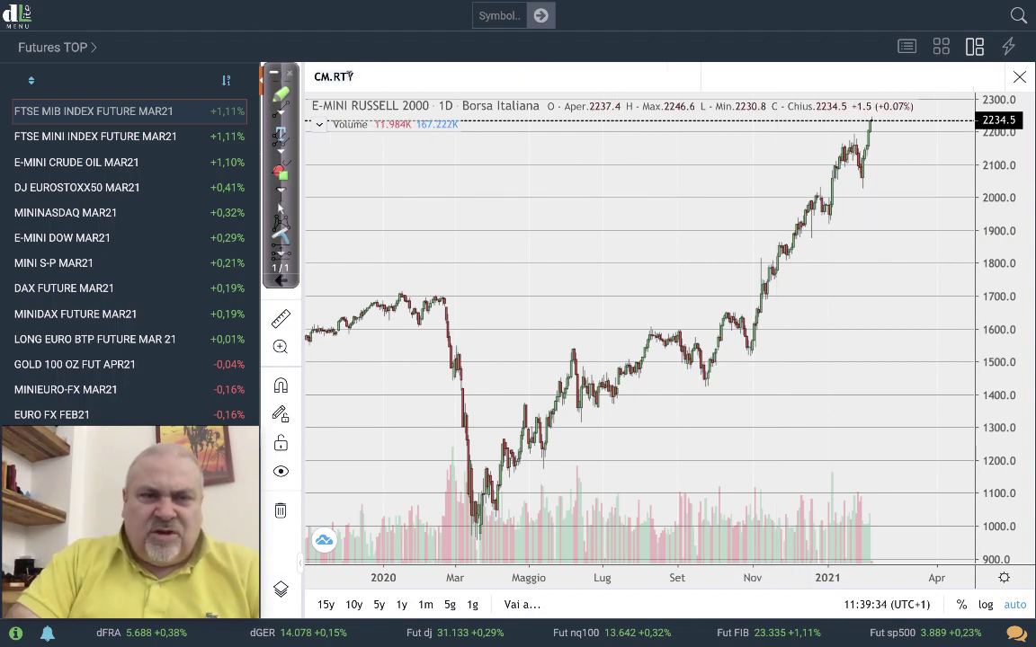
pyautogui.write('EU.DX')
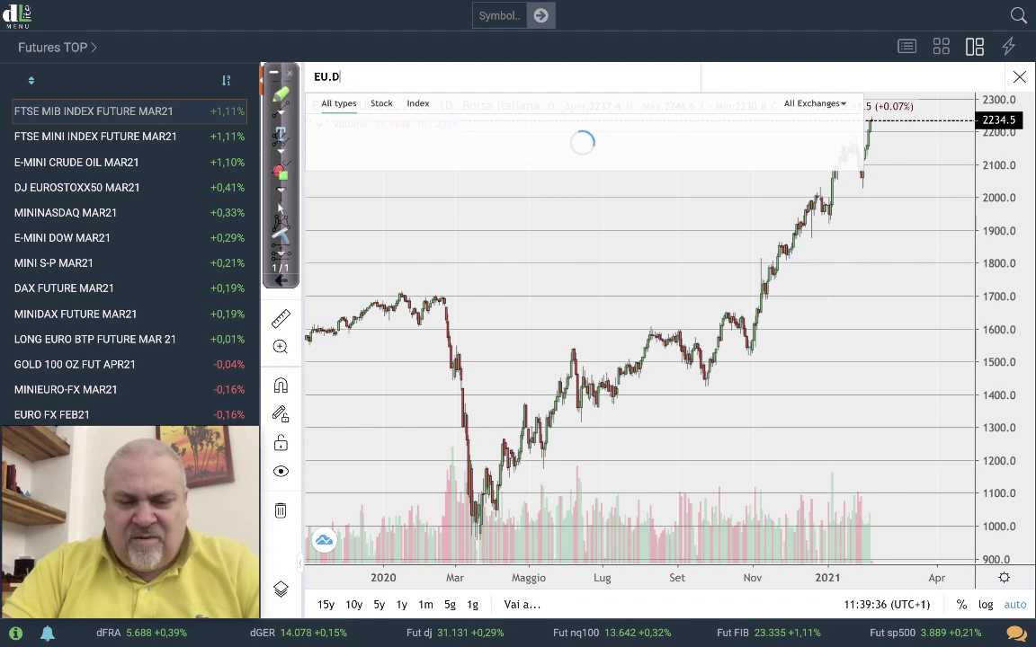
pyautogui.press('Return')
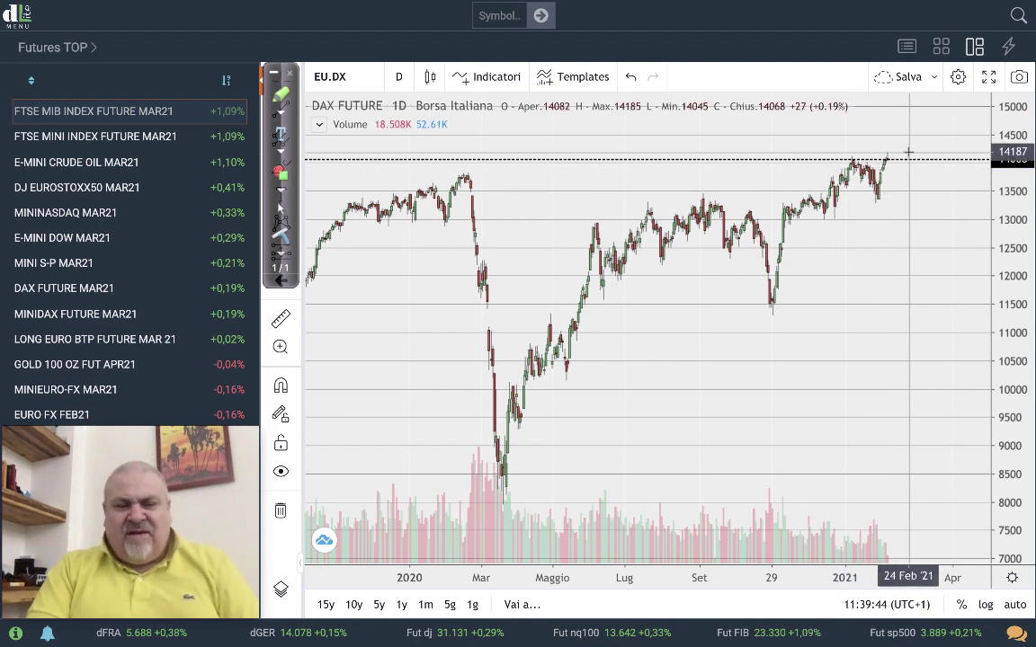
# Step: Change the symbol to EU.DJ50 to chart the DJ Eurostoxx50 daily
pyautogui.click(366, 77)
pyautogui.write('EU.DX')
pyautogui.press('BackSpace')
pyautogui.write('J50')
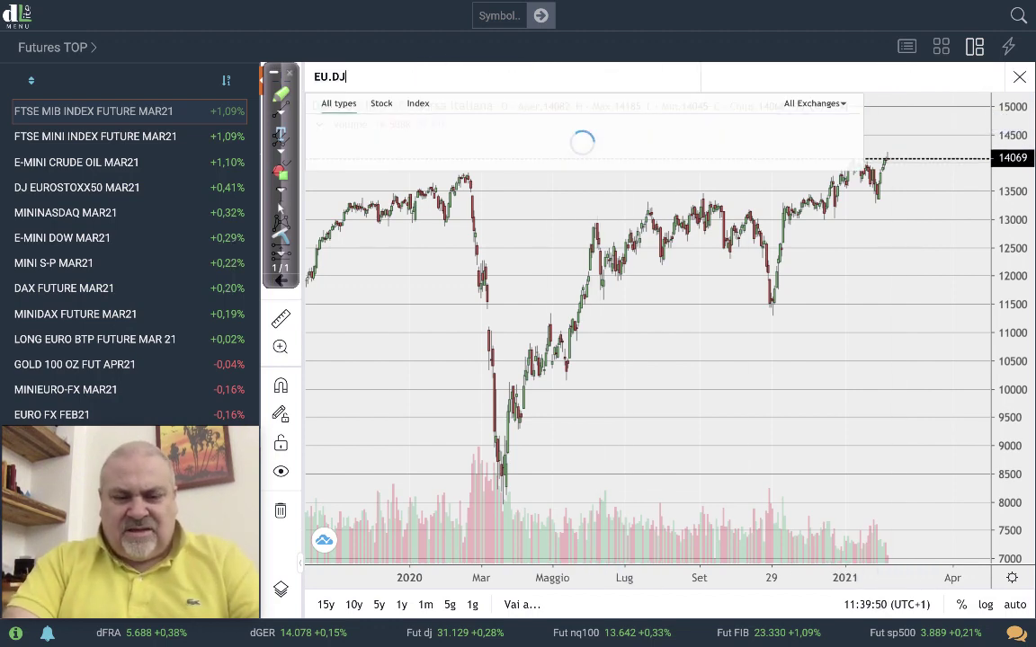
pyautogui.press('Return')
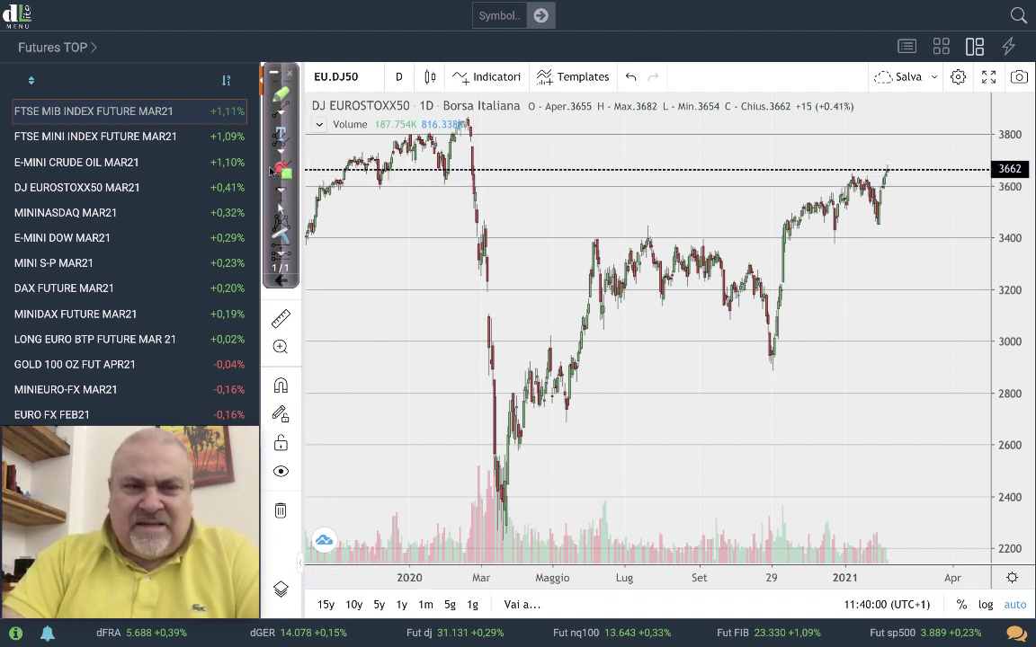
# Step: Draw a long horizontal red arrow at 3600 linking the early-2020 high to current levels
pyautogui.click(272, 171)
pyautogui.moveTo(326, 185); pyautogui.dragTo(850, 196)
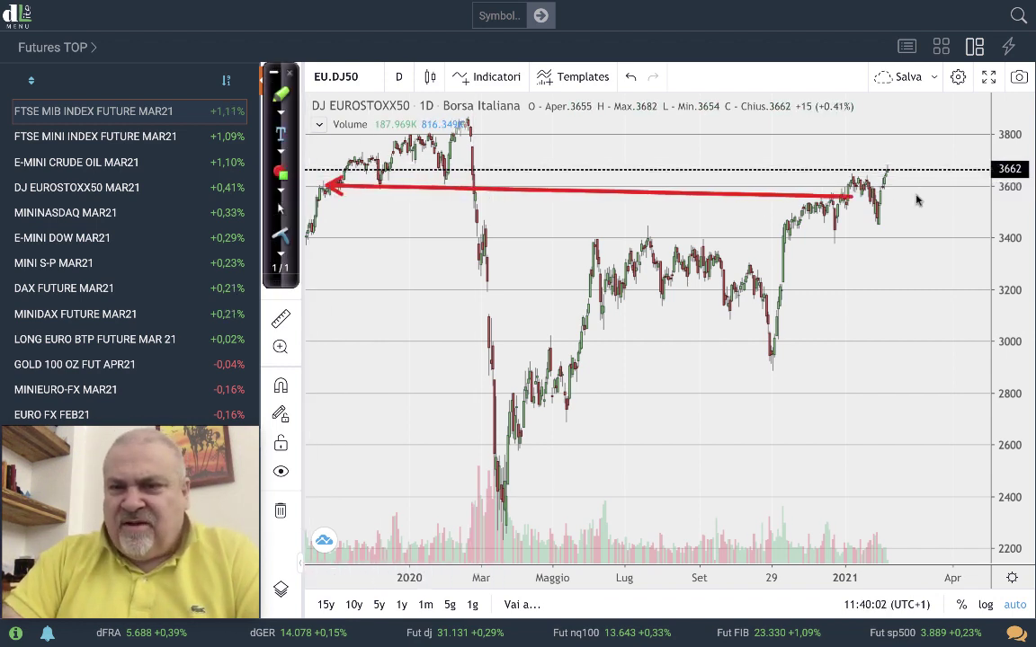
pyautogui.moveTo(918, 199); pyautogui.dragTo(953, 184)
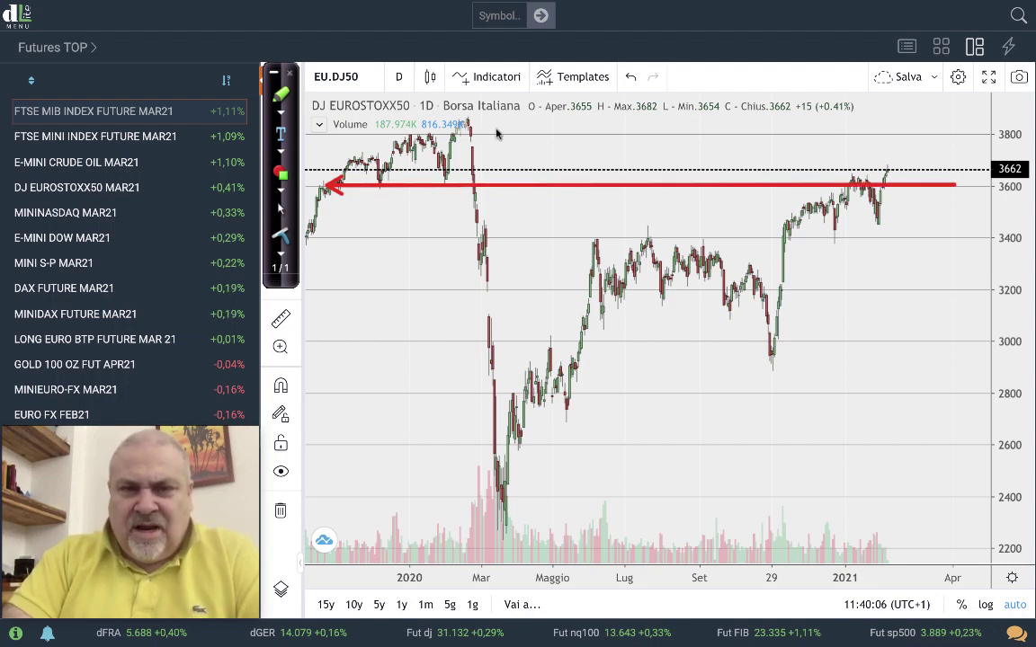
# Step: Load the FTSE MIB Index future daily chart with symbol FIBSP
pyautogui.click(354, 76)
pyautogui.write('FIBSP')
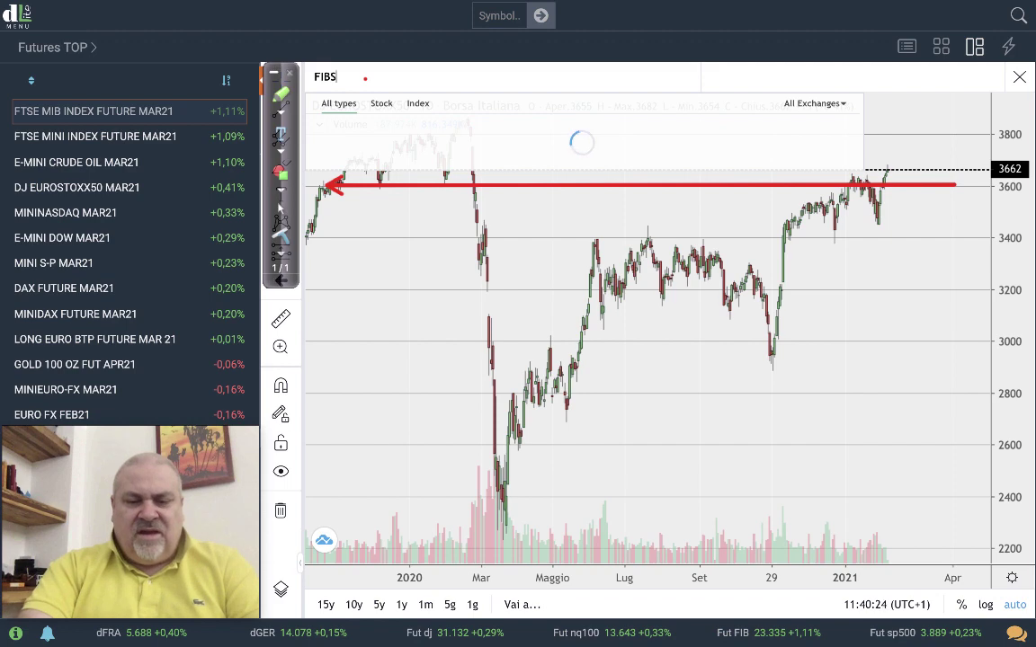
pyautogui.press('Return')
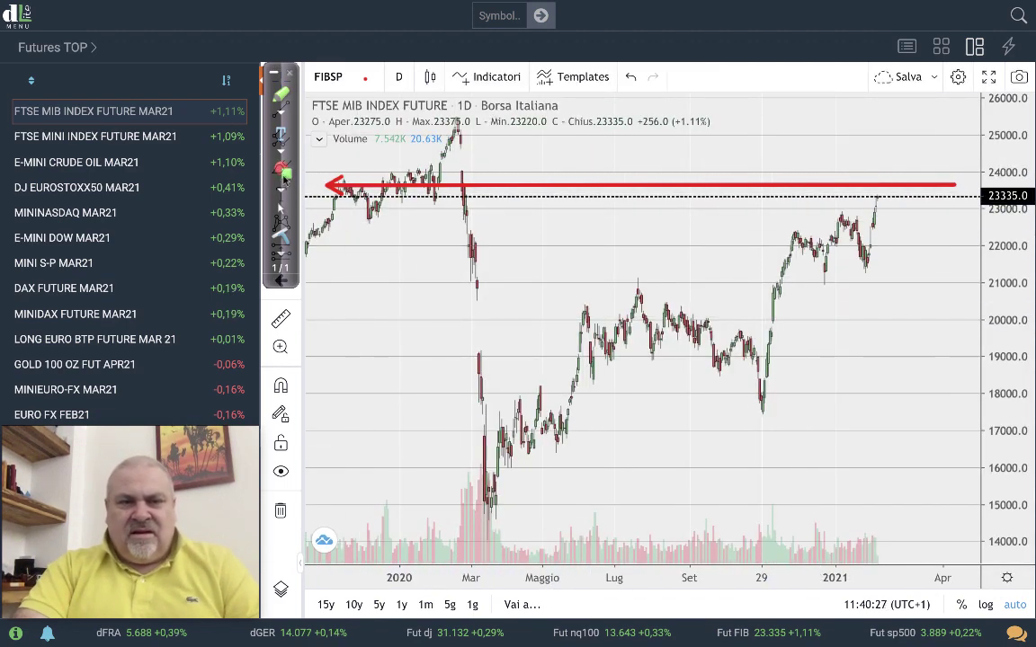
# Step: Remove the carried-over red arrow and draw red arrows at recent highs and the 2020 highs
pyautogui.click(285, 235)
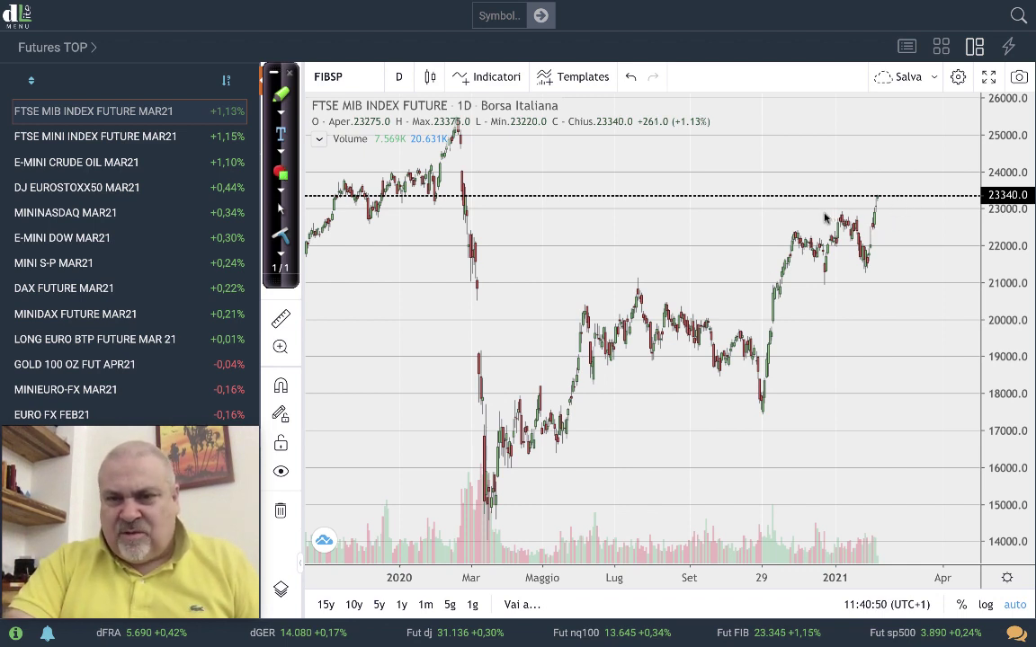
pyautogui.moveTo(954, 215); pyautogui.dragTo(821, 214)
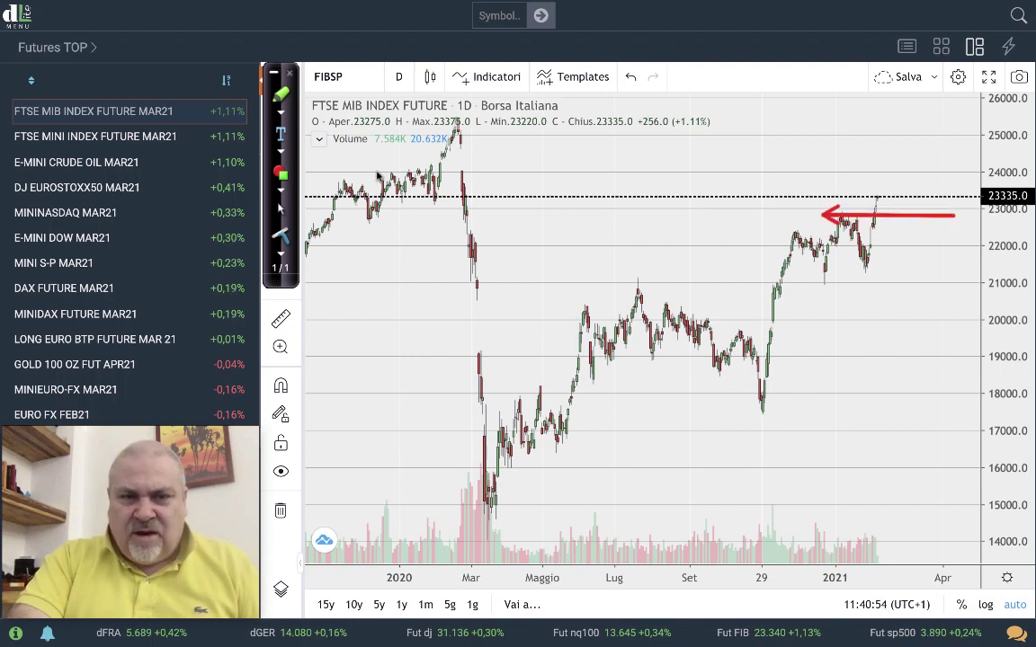
pyautogui.moveTo(367, 173); pyautogui.dragTo(984, 173)
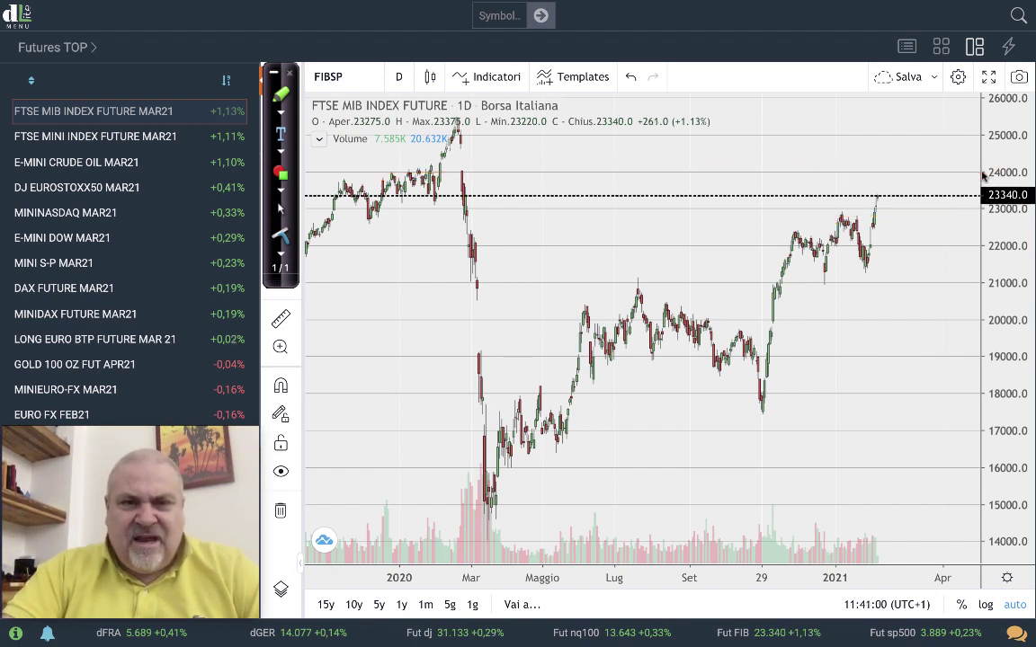
# Step: Switch the FTSE MIB chart to 1 mese candles and rescale to show full history since 2006
pyautogui.click(397, 78)
pyautogui.click(421, 526)
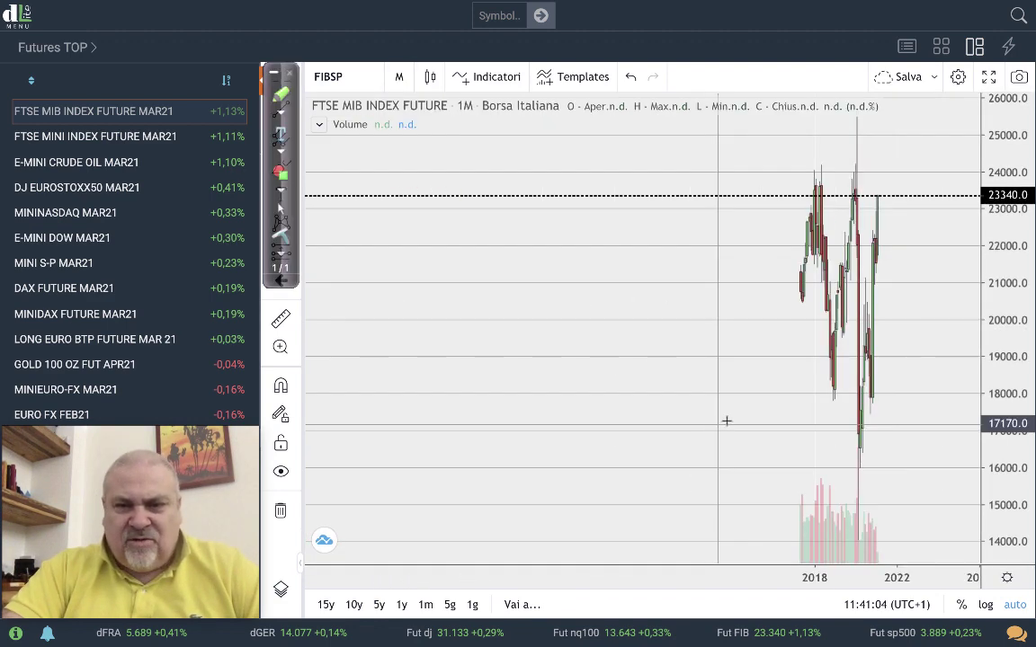
pyautogui.moveTo(1007, 239); pyautogui.dragTo(1008, 297)
pyautogui.scroll(5, 833, 421)
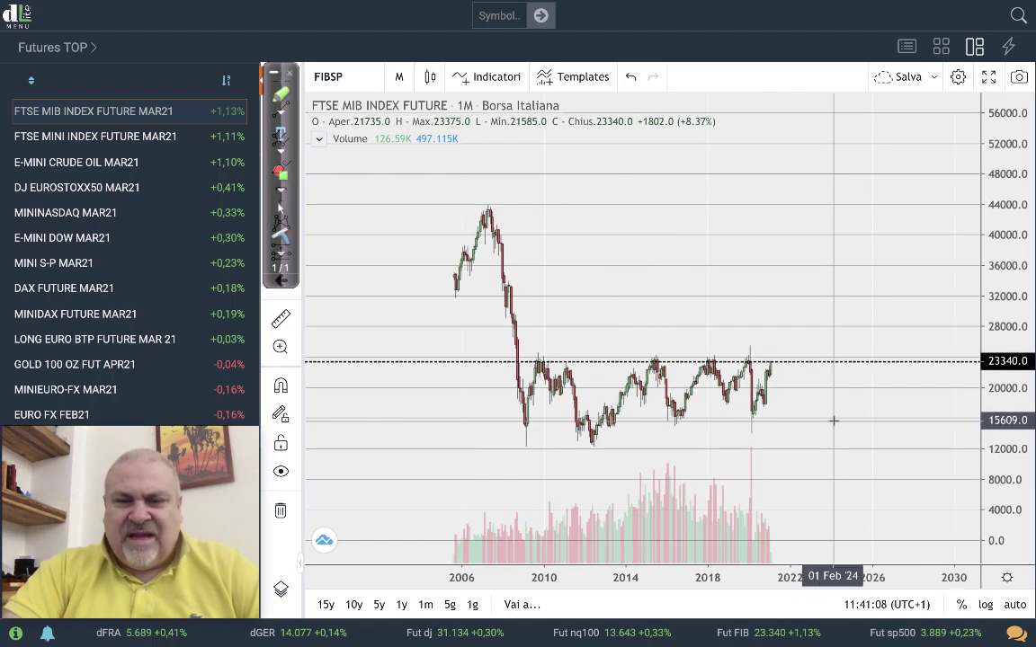
pyautogui.scroll(1, 833, 421)
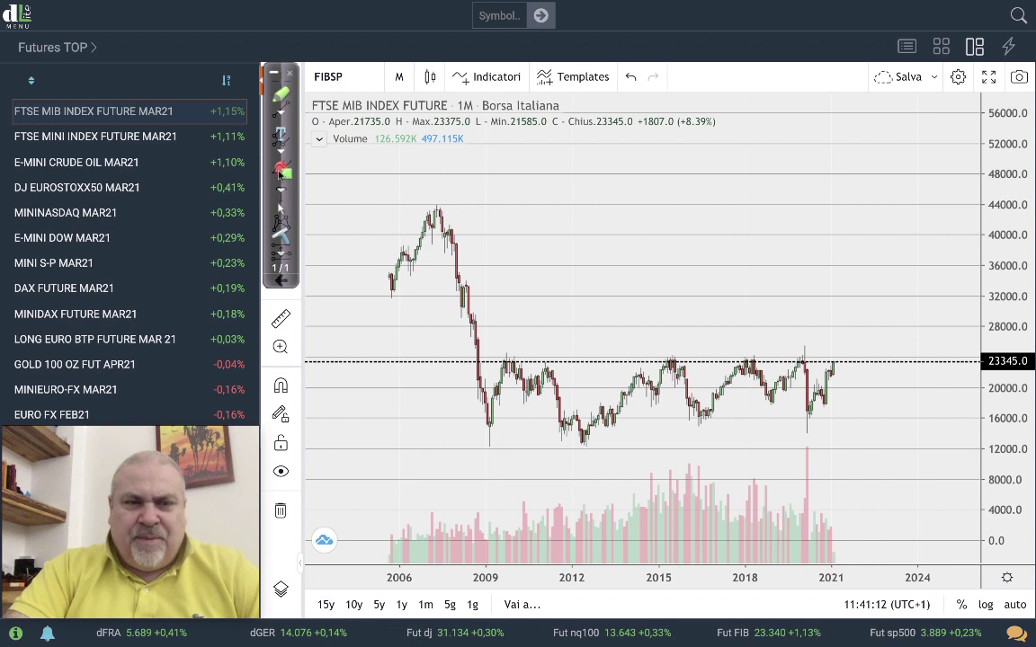
# Step: Draw long red arrows at the 23345 resistance and the 12000 support
pyautogui.moveTo(477, 358)
pyautogui.mouseDown()
pyautogui.moveTo(1028, 357)
pyautogui.moveTo(982, 361)
pyautogui.mouseUp()
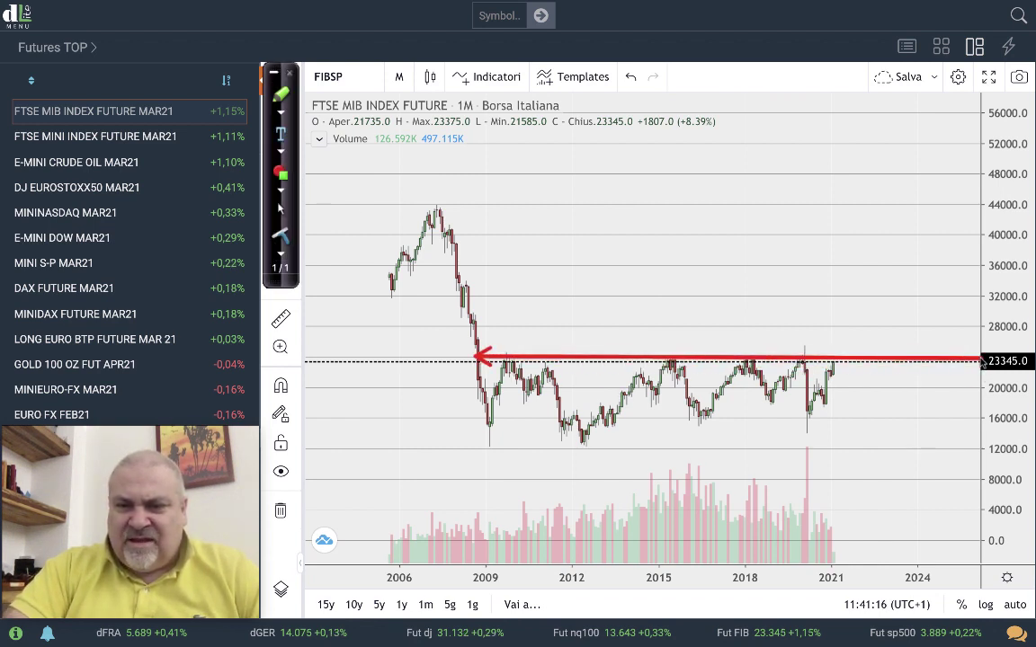
pyautogui.moveTo(486, 445); pyautogui.dragTo(652, 445)
pyautogui.moveTo(782, 452); pyautogui.dragTo(978, 448)
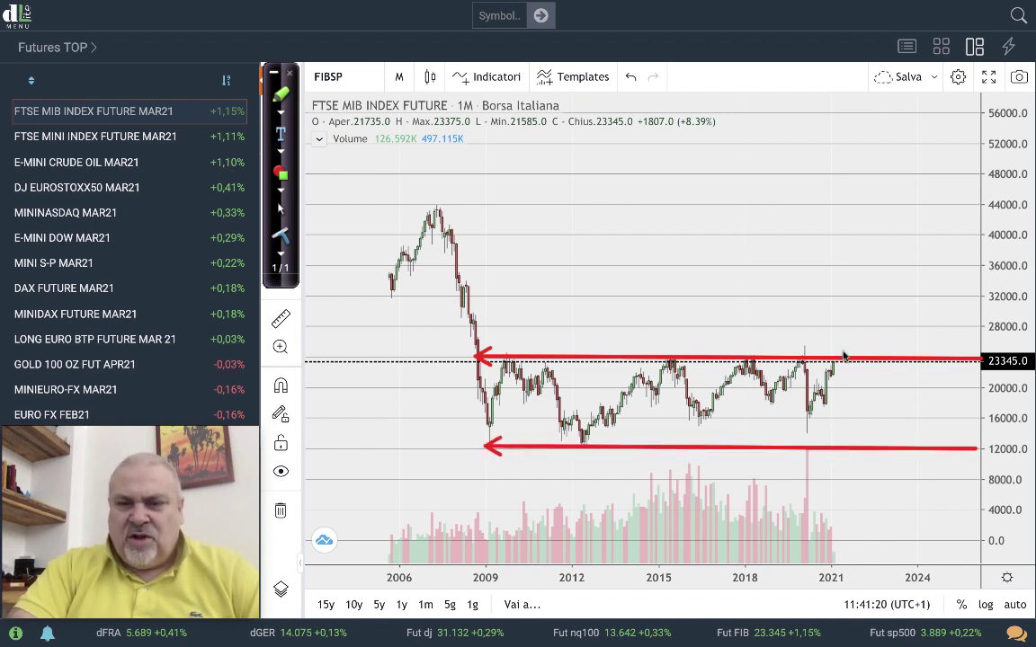